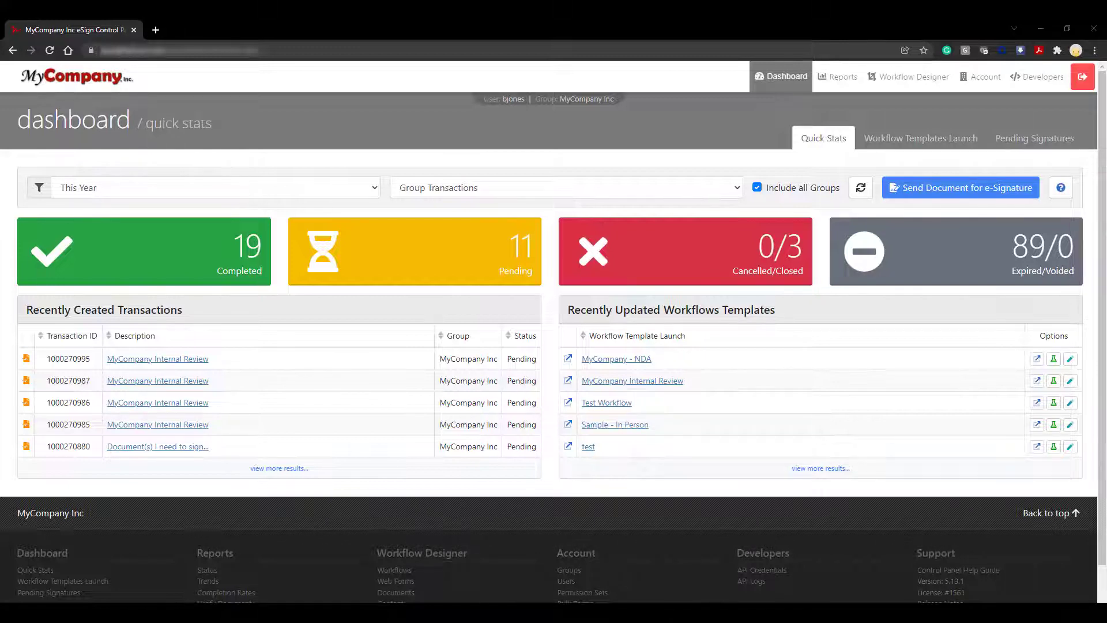
# Open the Switch Group dialog from the 'Group: MyCompany Inc' header link.
pyautogui.click(604, 101)
# Switch the active group to My Company Internal.
pyautogui.click(588, 152)
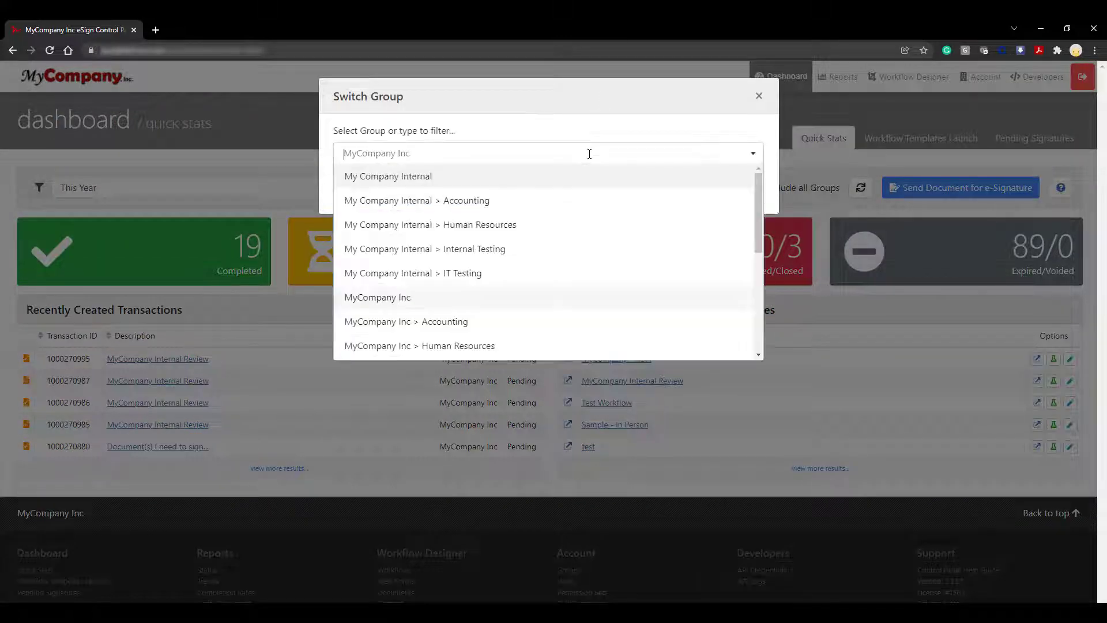
pyautogui.click(587, 173)
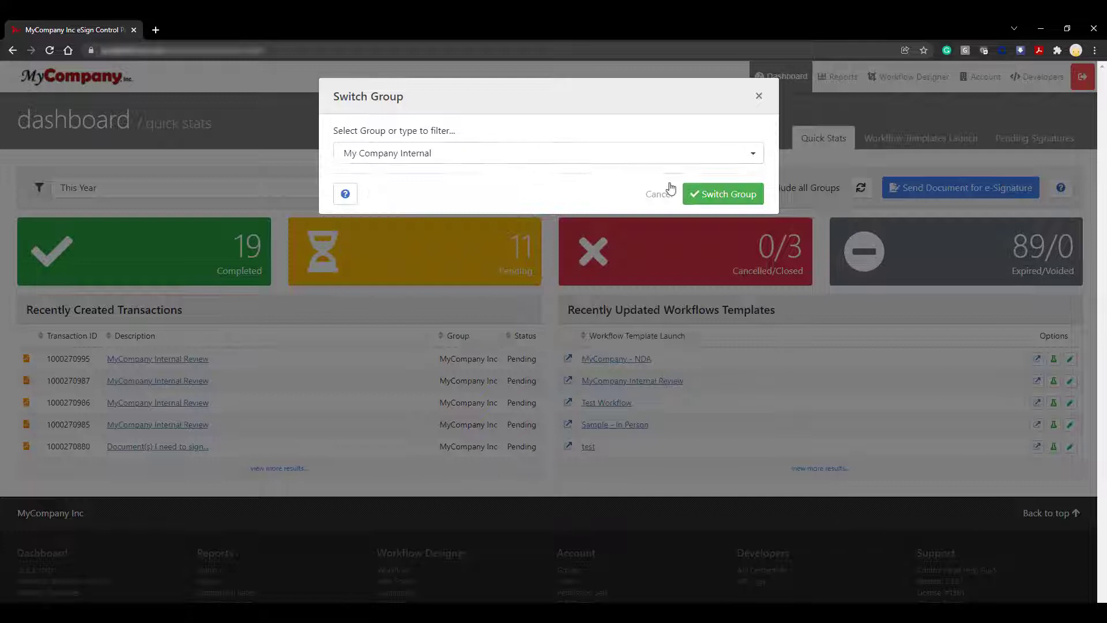
pyautogui.click(749, 196)
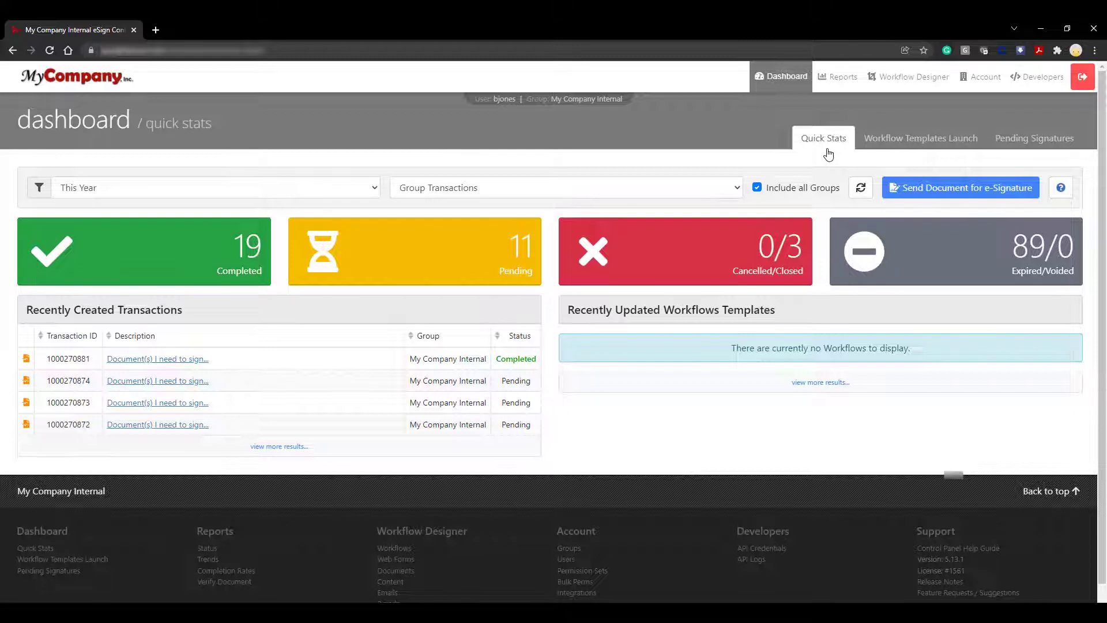
# Go to Account > Users and start a new user with Add User.
pyautogui.click(970, 85)
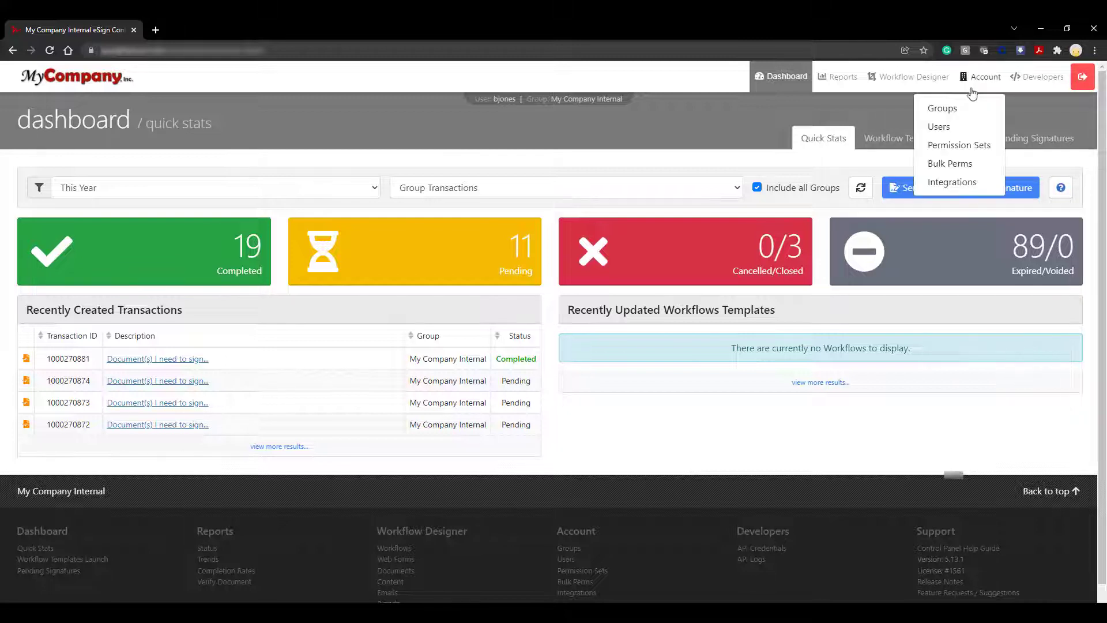
pyautogui.click(961, 128)
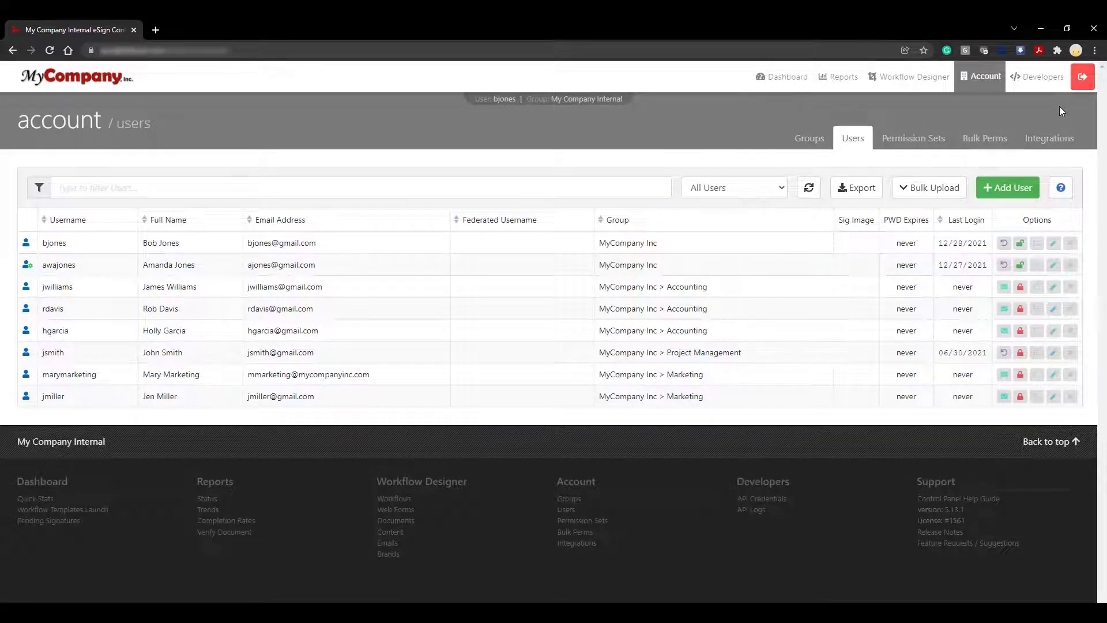
pyautogui.click(1018, 188)
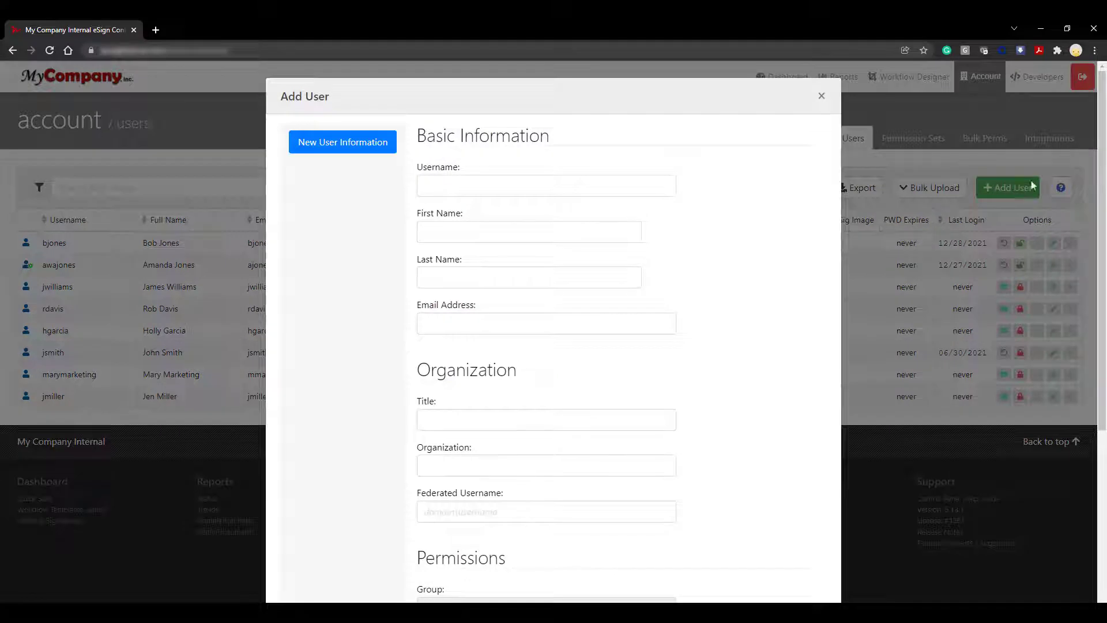
# Enter the new user's username, first name and last name.
pyautogui.click(558, 183)
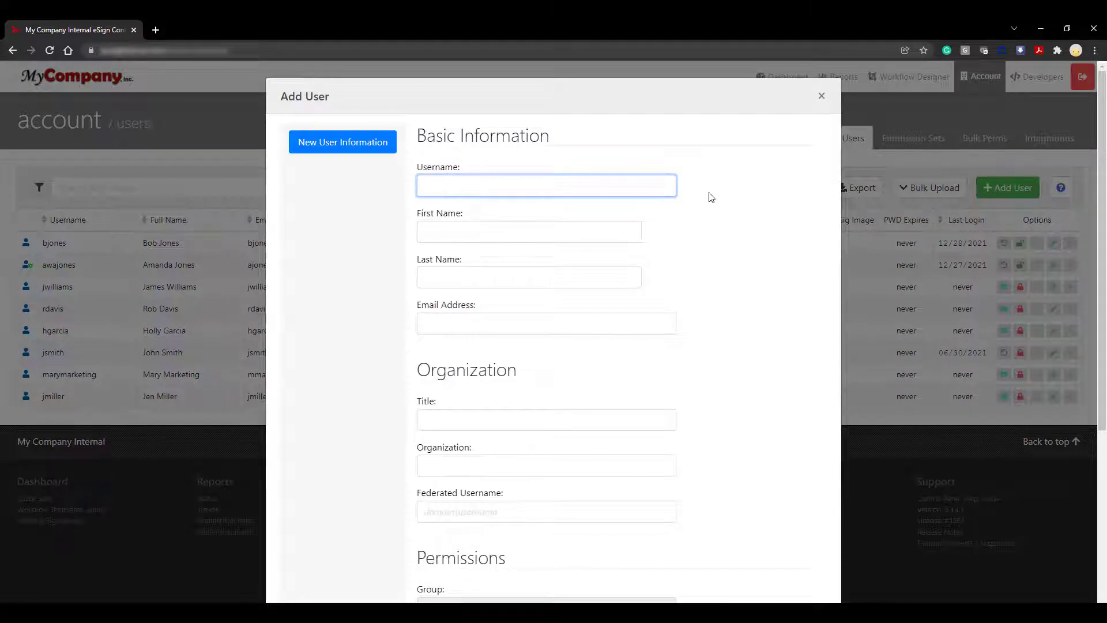
pyautogui.press('Tab')
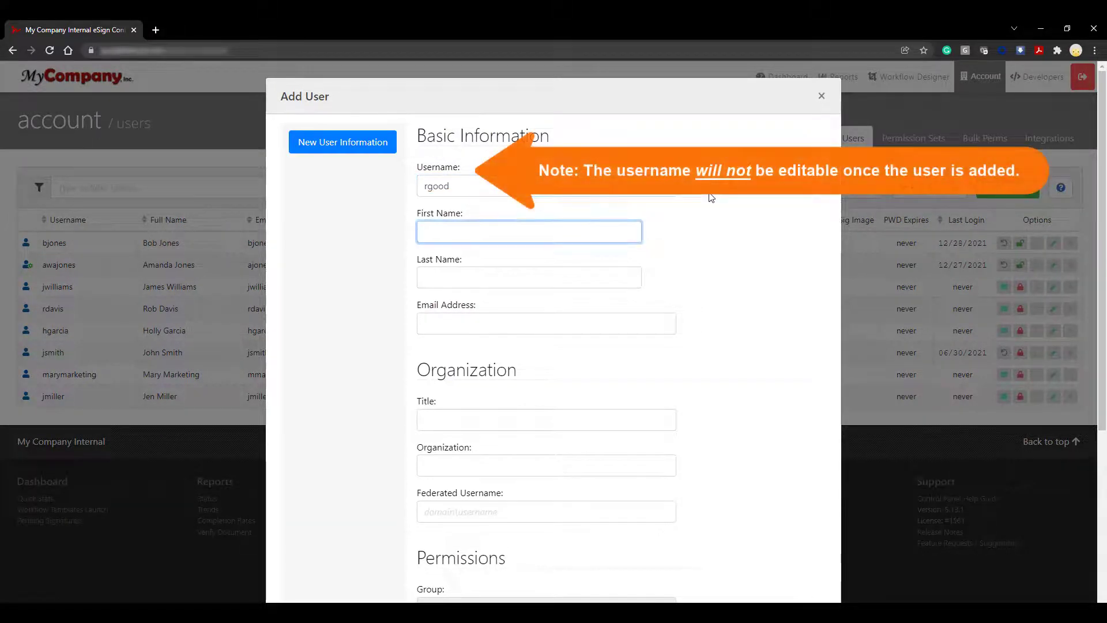
pyautogui.press('Tab')
# Fill in the user's e-mail address and the title 'Project Manager'.
pyautogui.press('Tab')
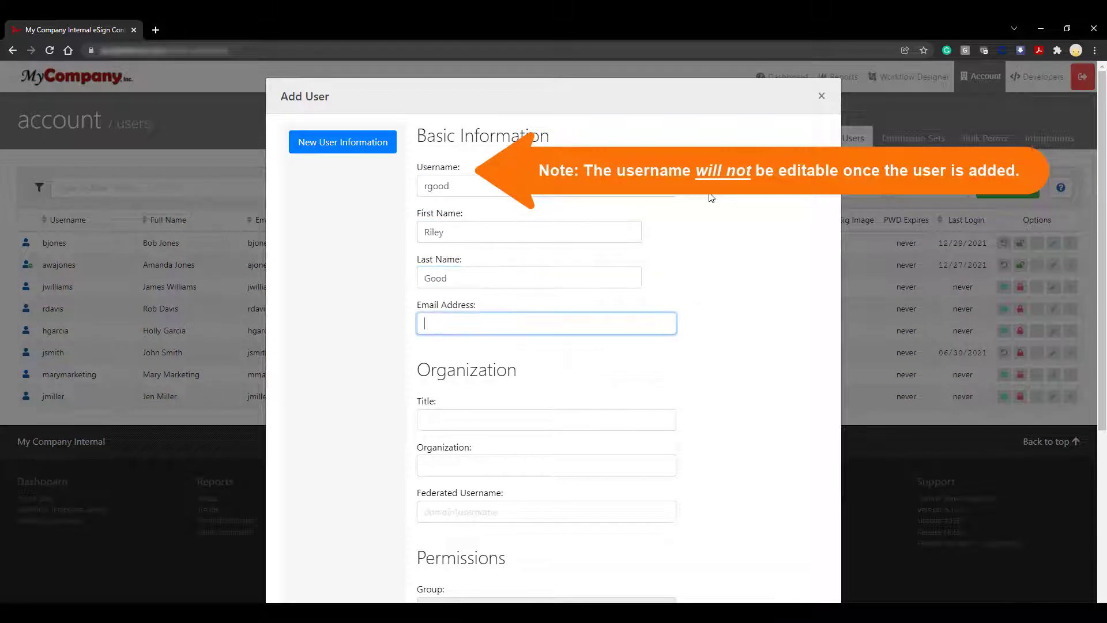
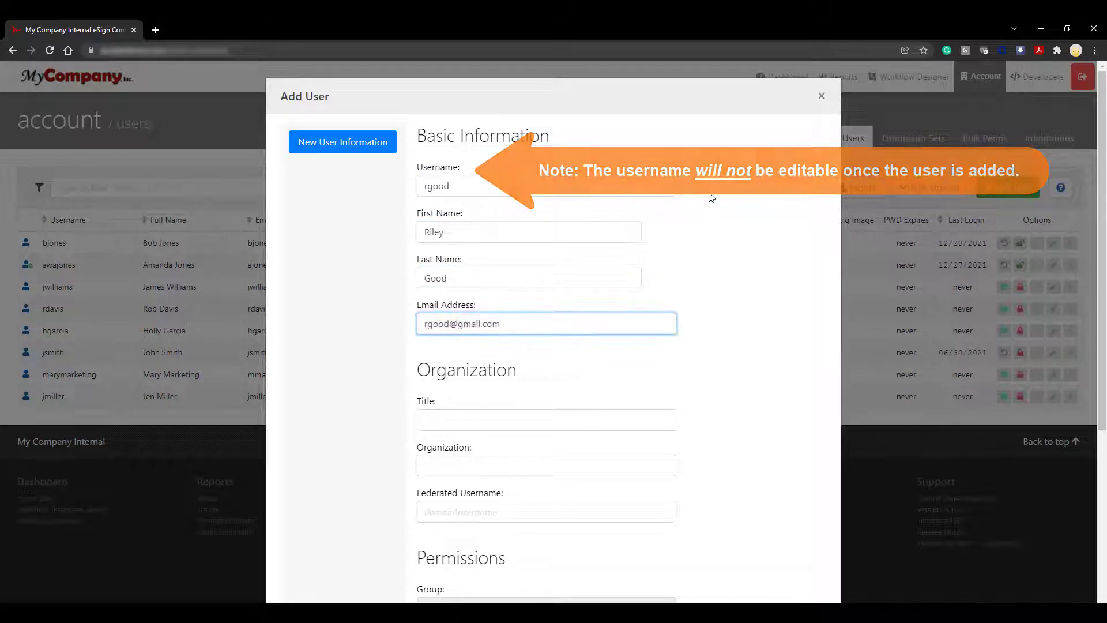
pyautogui.press('Tab')
pyautogui.write('Proje')
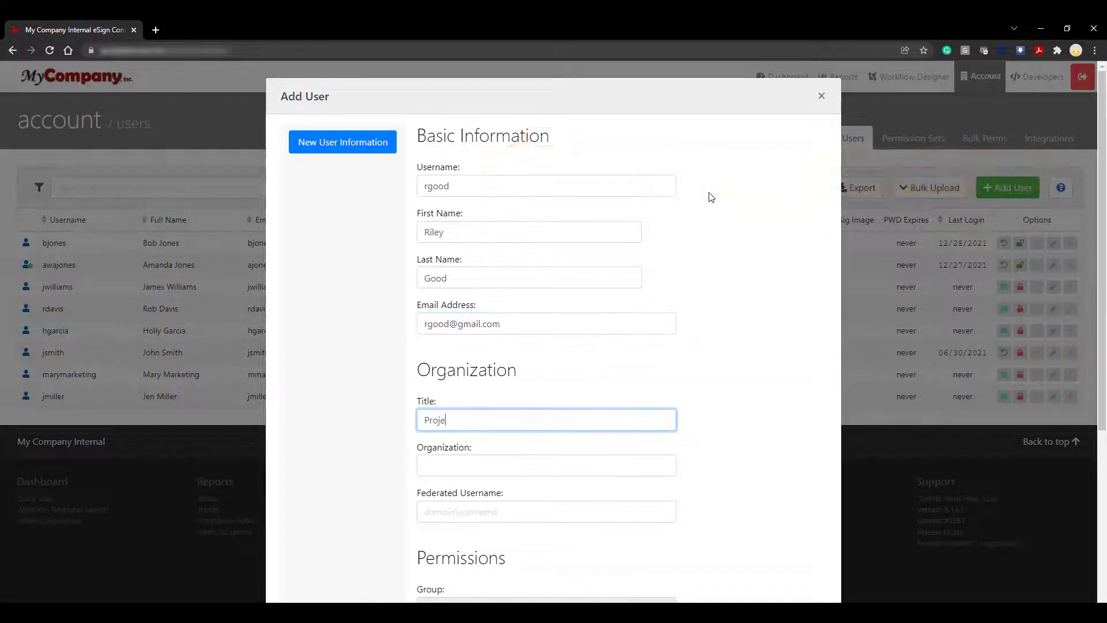
pyautogui.write('ct Manager')
pyautogui.click(712, 196)
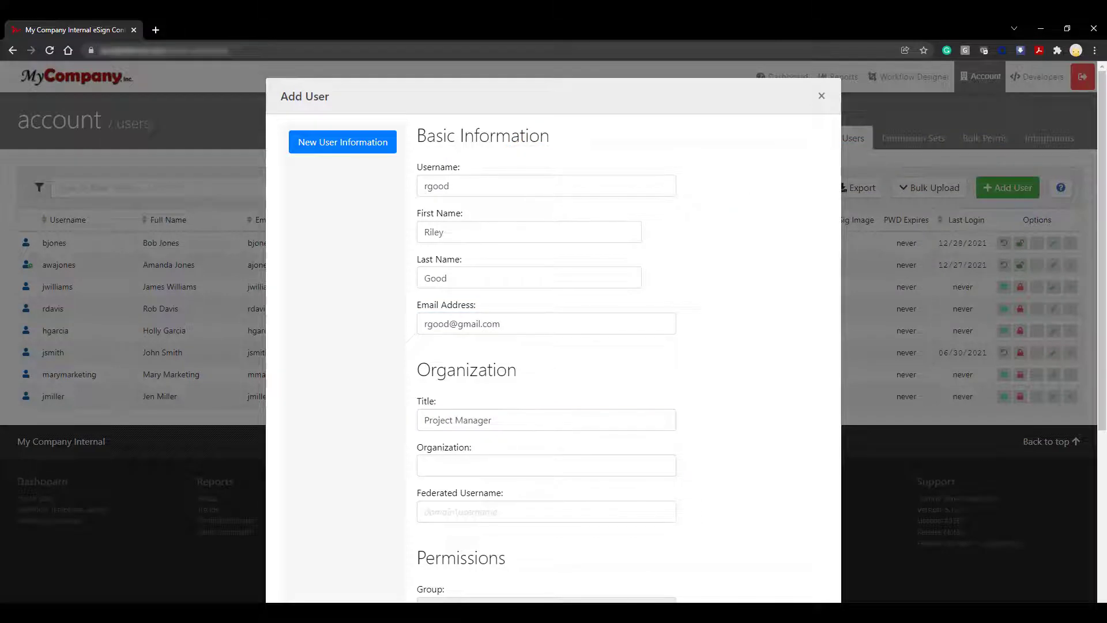
pyautogui.scroll(-5, 754, 341)
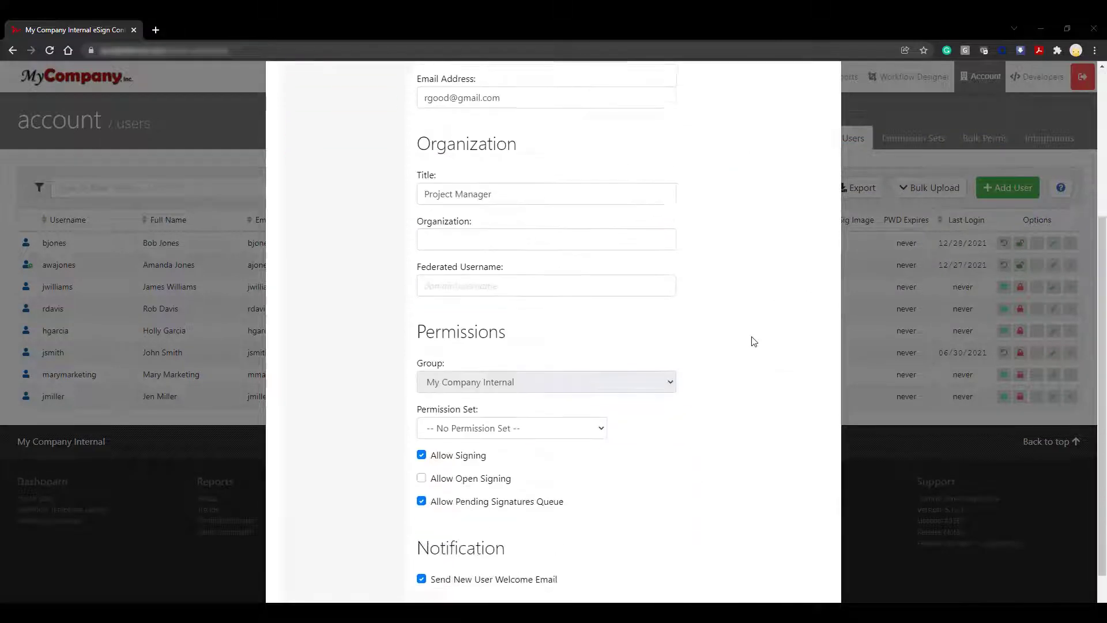
pyautogui.click(557, 376)
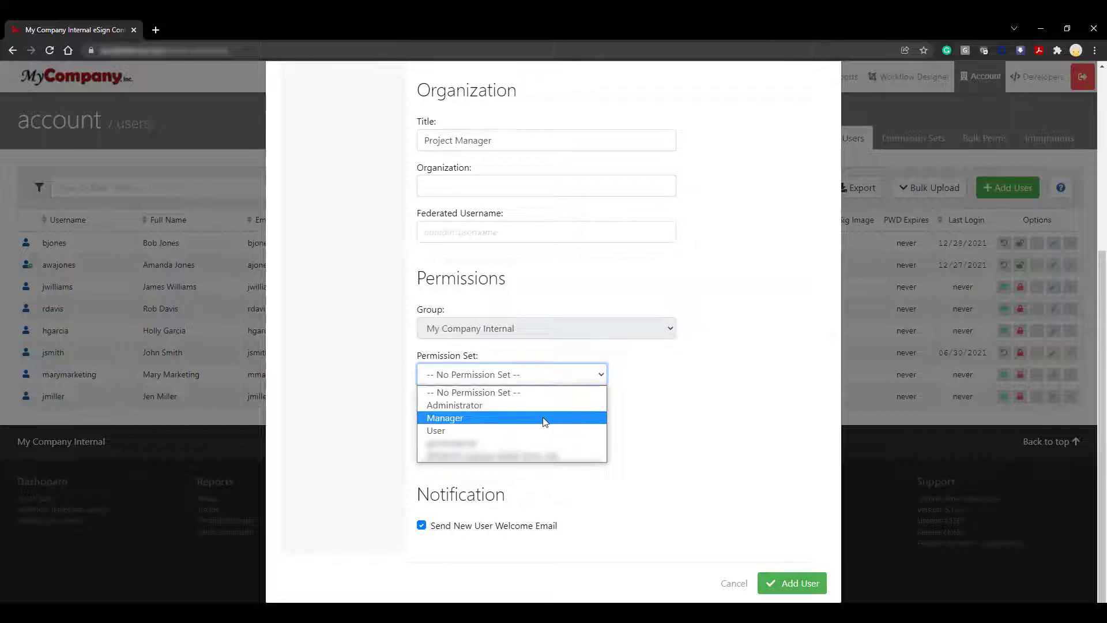
pyautogui.press('Escape')
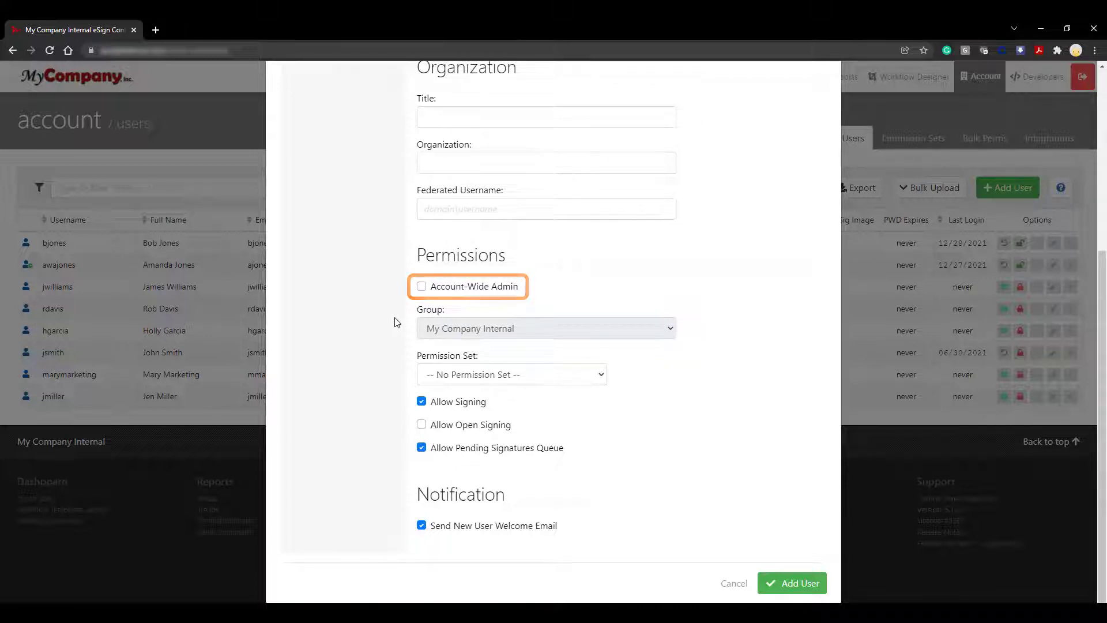
# Toggle Account-Wide Admin on and back off, leaving the user without account-wide admin.
pyautogui.click(421, 287)
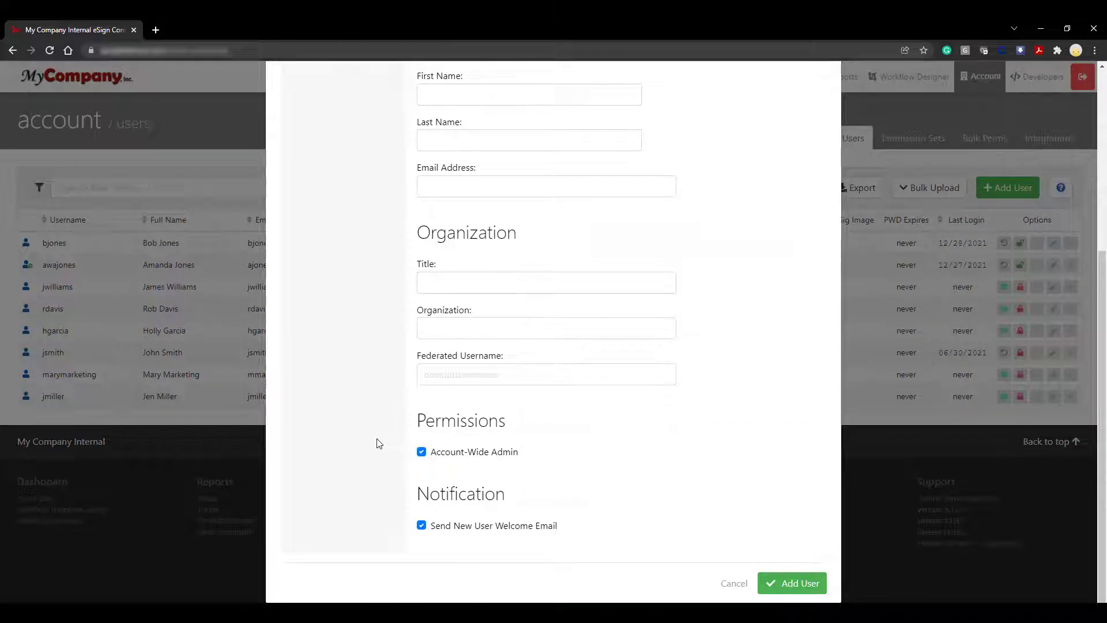
pyautogui.click(422, 452)
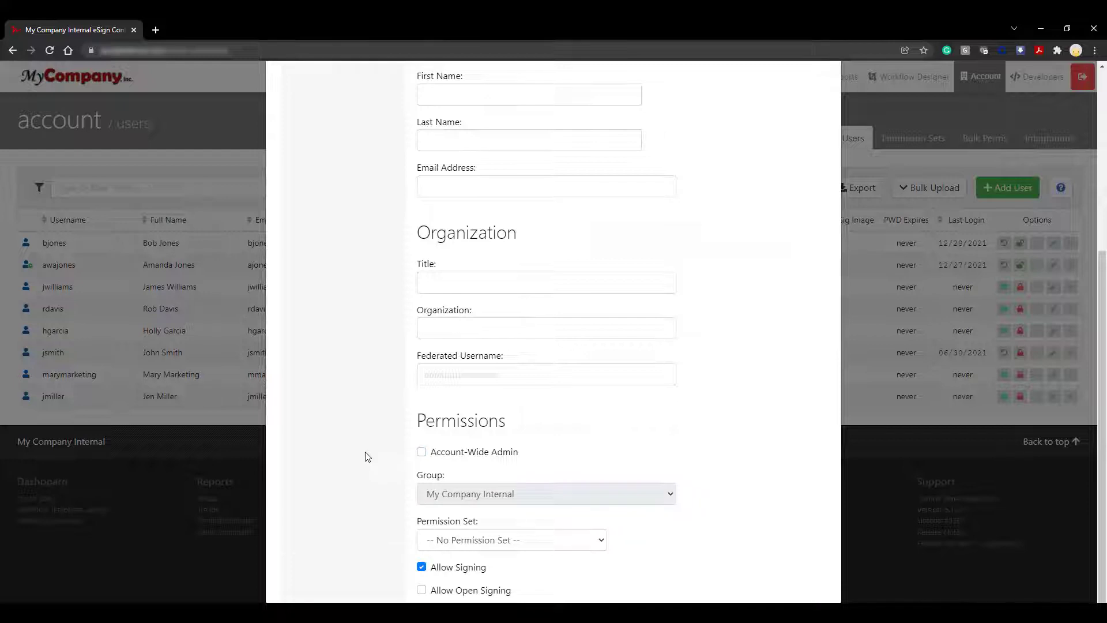
pyautogui.scroll(-3, 368, 457)
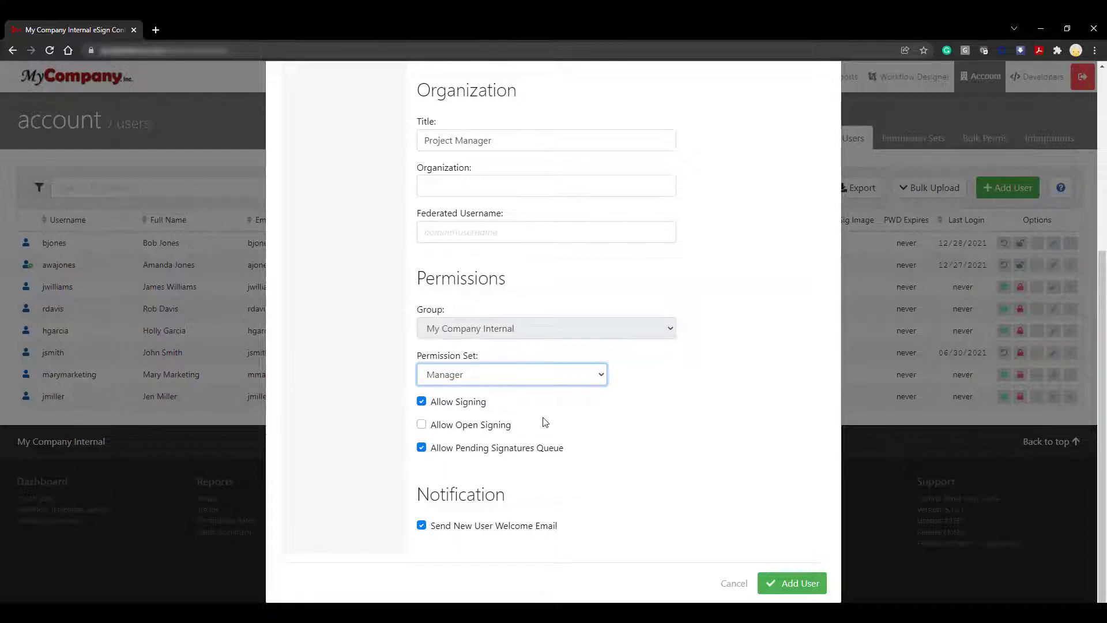
# Create the user with the new-user welcome email turned off, then begin another permission.
pyautogui.click(423, 525)
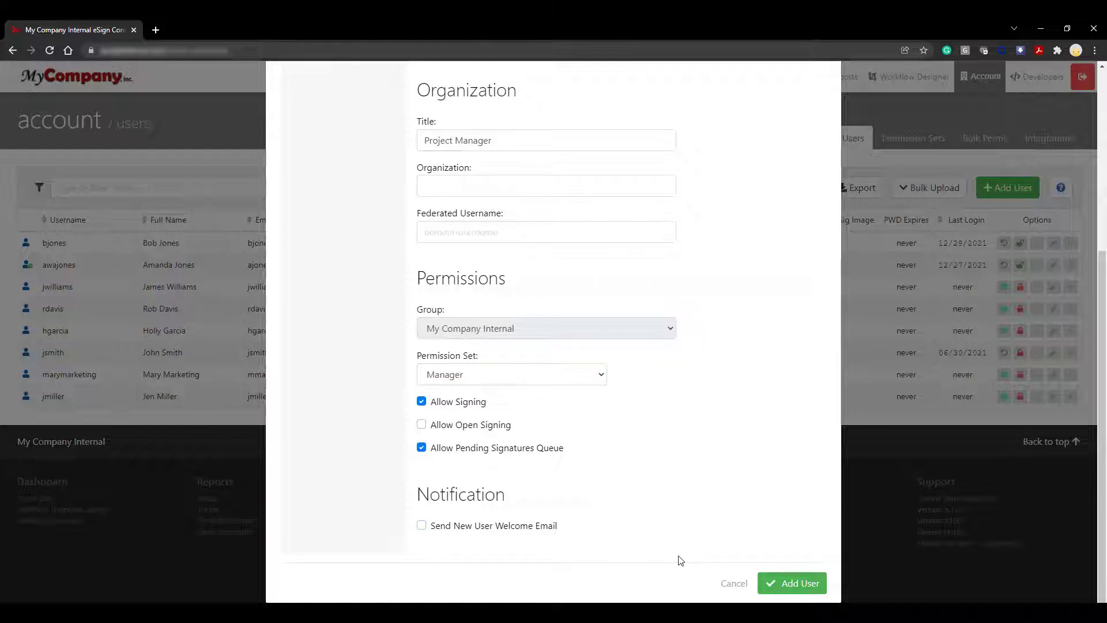
pyautogui.click(781, 585)
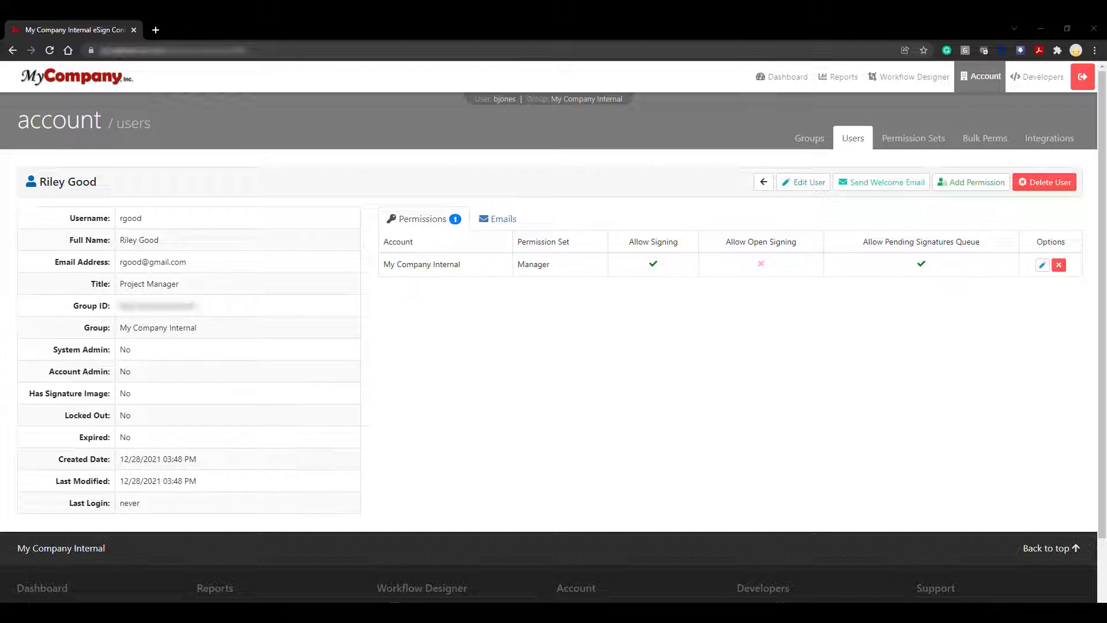
pyautogui.click(989, 185)
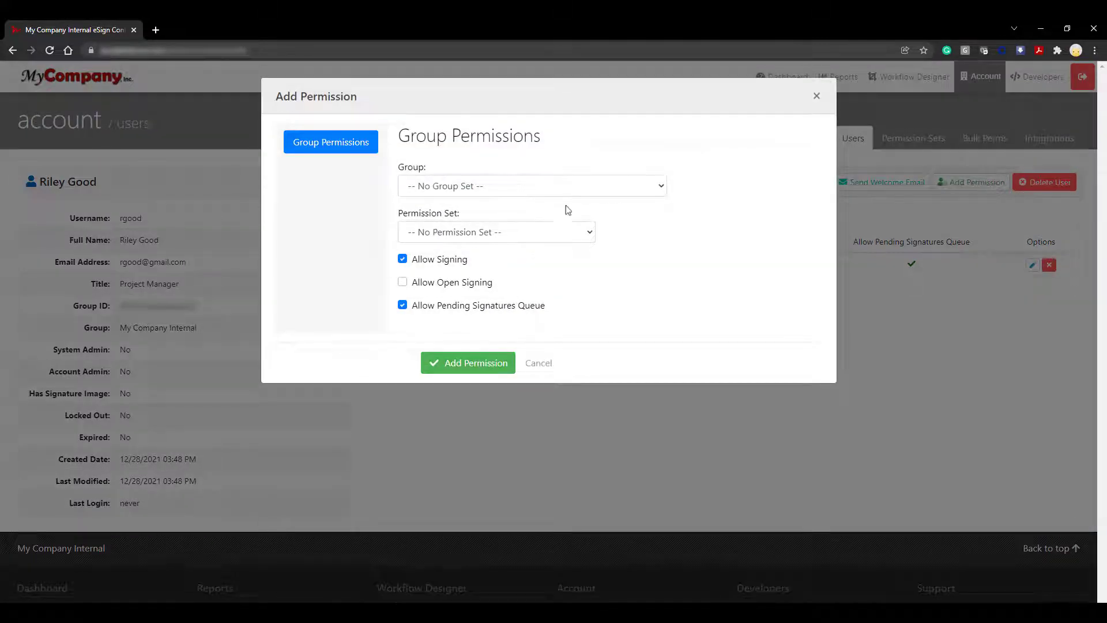
# Add a Training group permission using the Manager permission set.
pyautogui.click(516, 189)
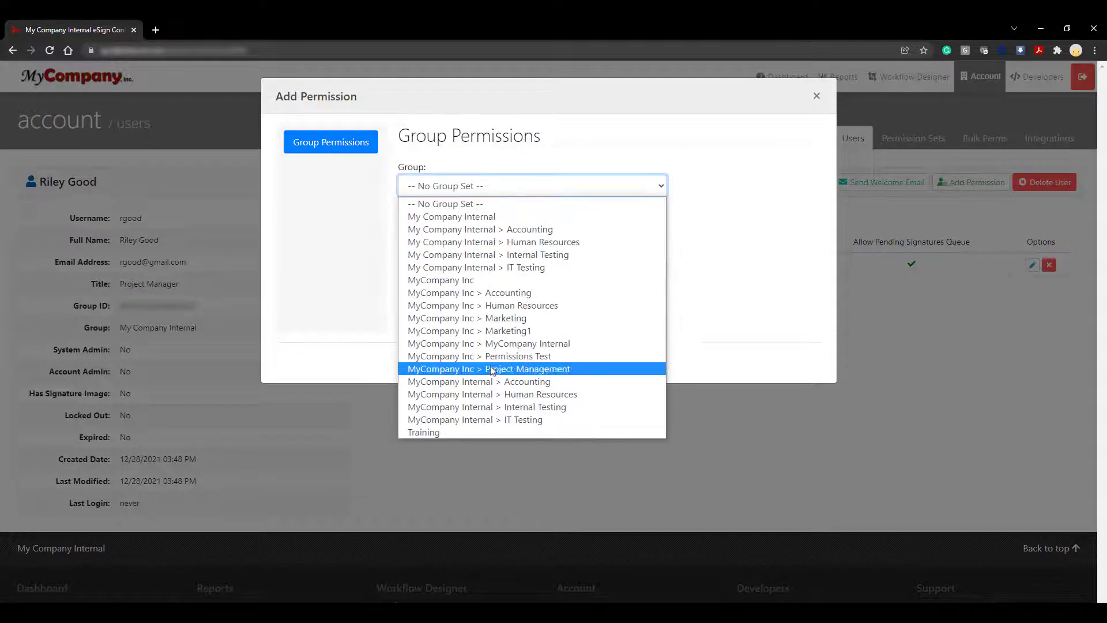
pyautogui.click(480, 434)
pyautogui.click(490, 236)
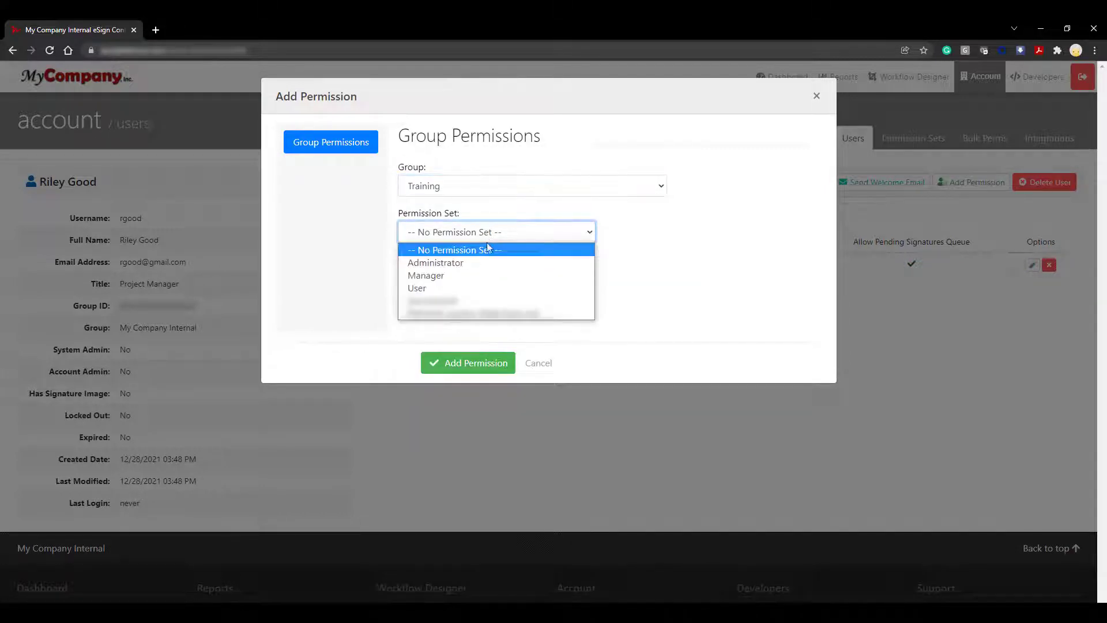
pyautogui.click(478, 277)
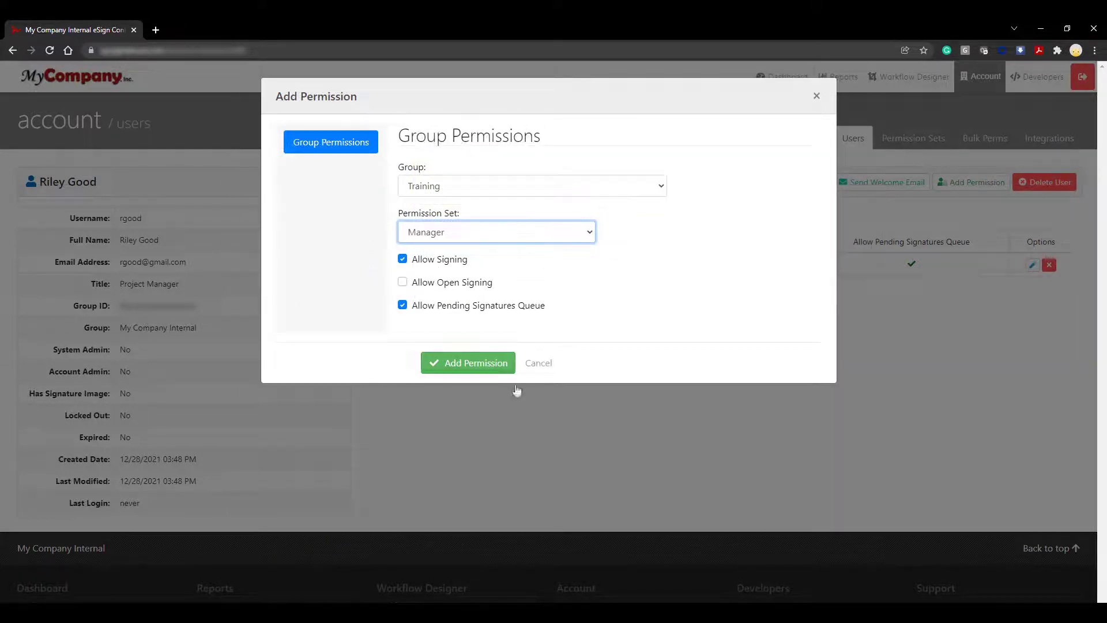
pyautogui.click(513, 369)
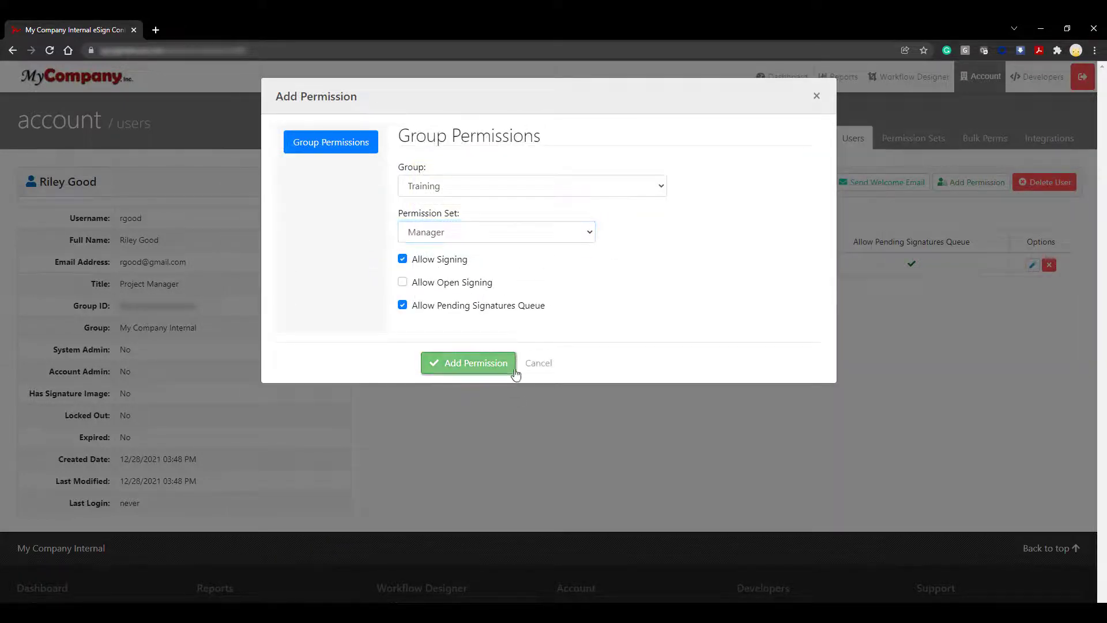
pyautogui.click(968, 184)
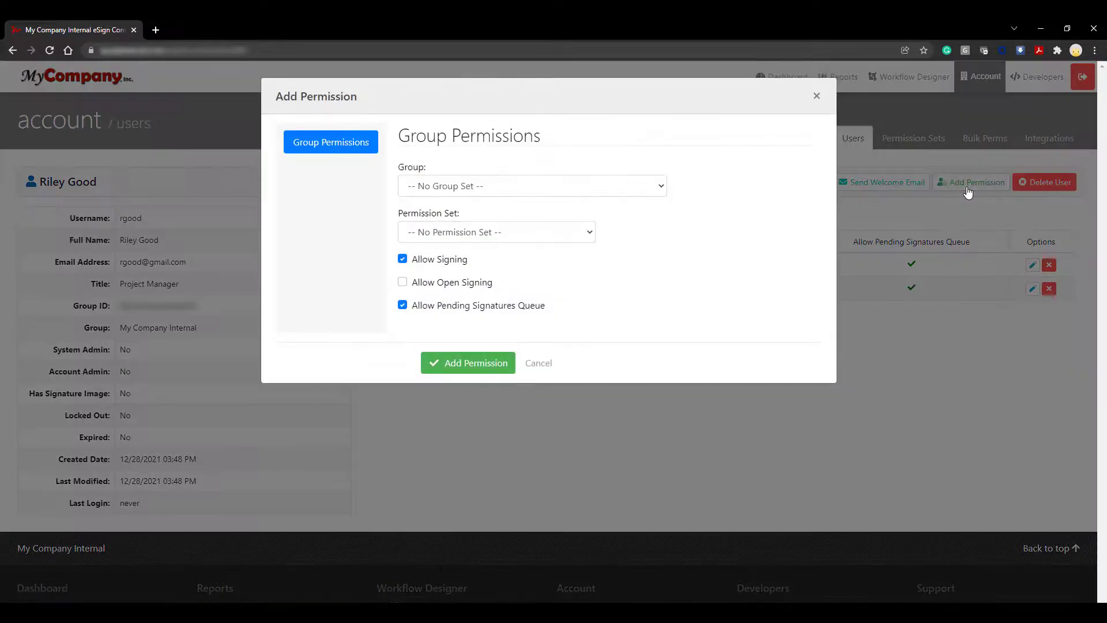
# Add a MyCompany Inc > Project Management permission with the Administrator set and Allow Open Signing.
pyautogui.click(595, 193)
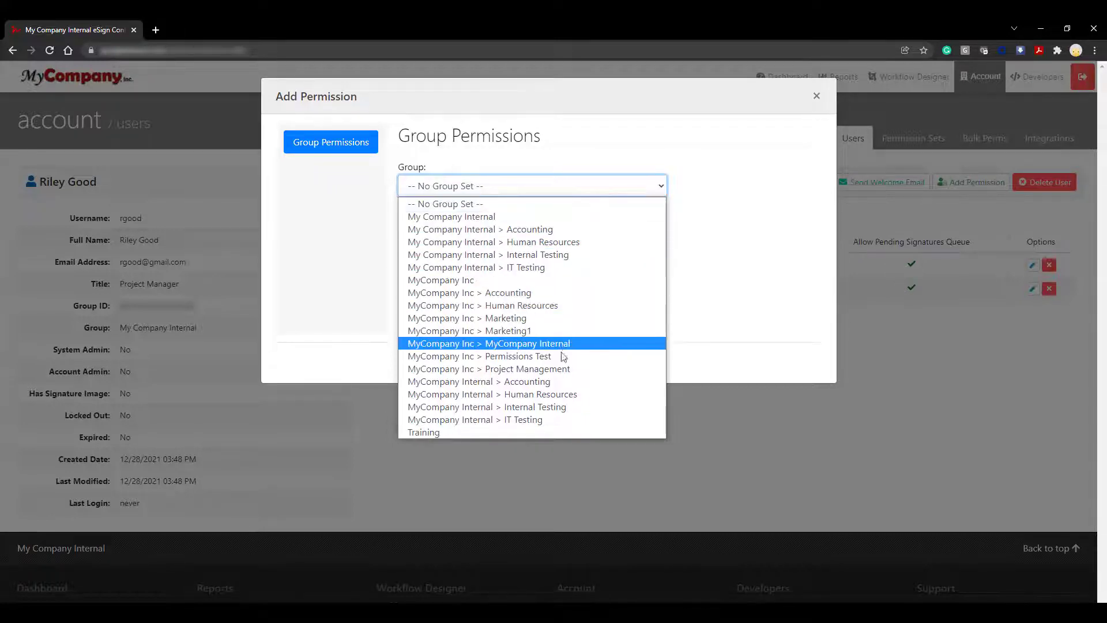
pyautogui.click(558, 371)
pyautogui.click(582, 235)
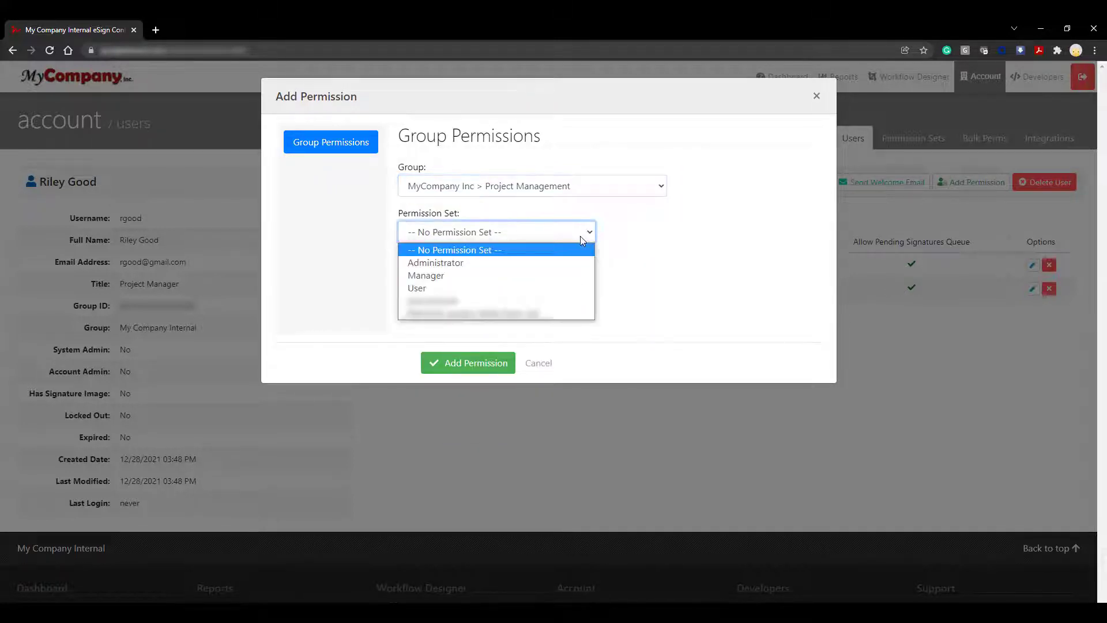
pyautogui.press('Down')
pyautogui.click(573, 267)
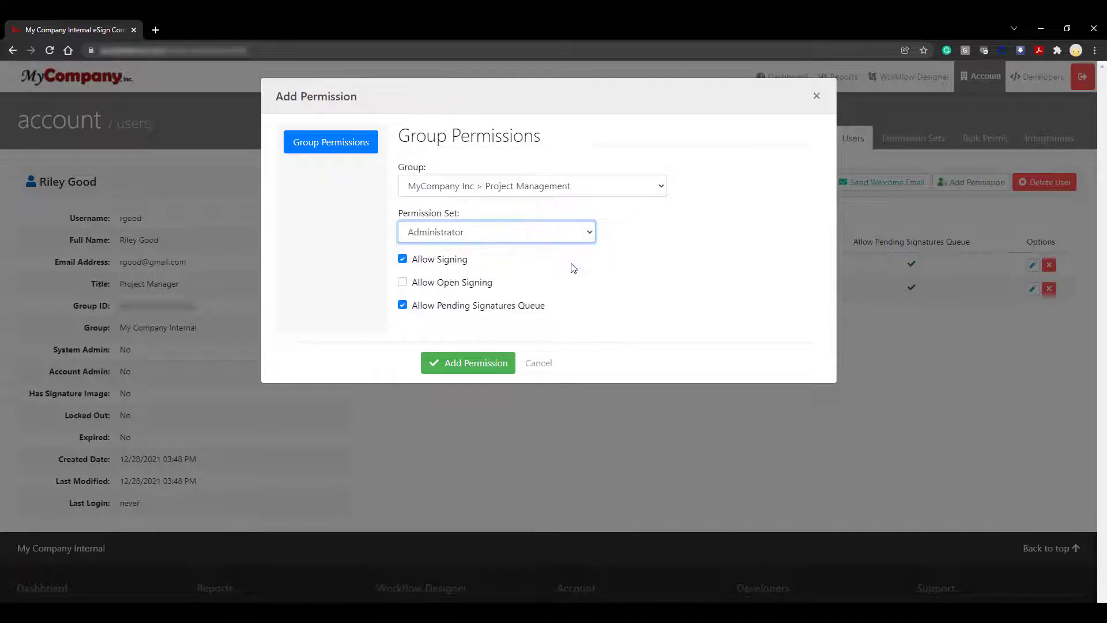
pyautogui.click(402, 283)
pyautogui.click(467, 362)
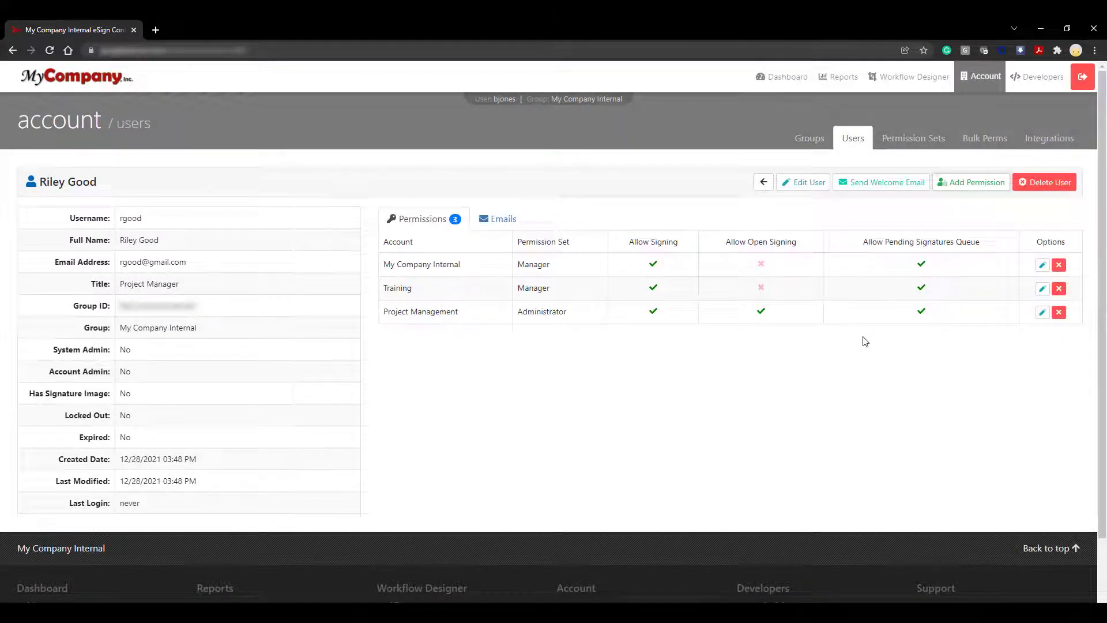
# Add a MyCompany Inc > Accounting permission with the User set and no pending signatures queue.
pyautogui.click(955, 192)
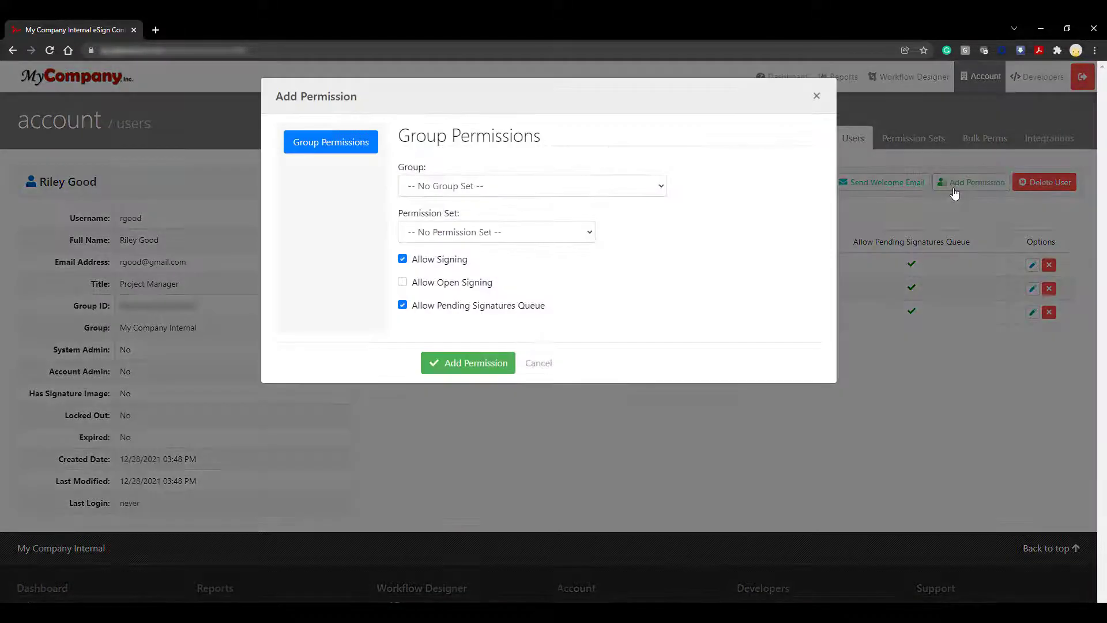
pyautogui.click(643, 186)
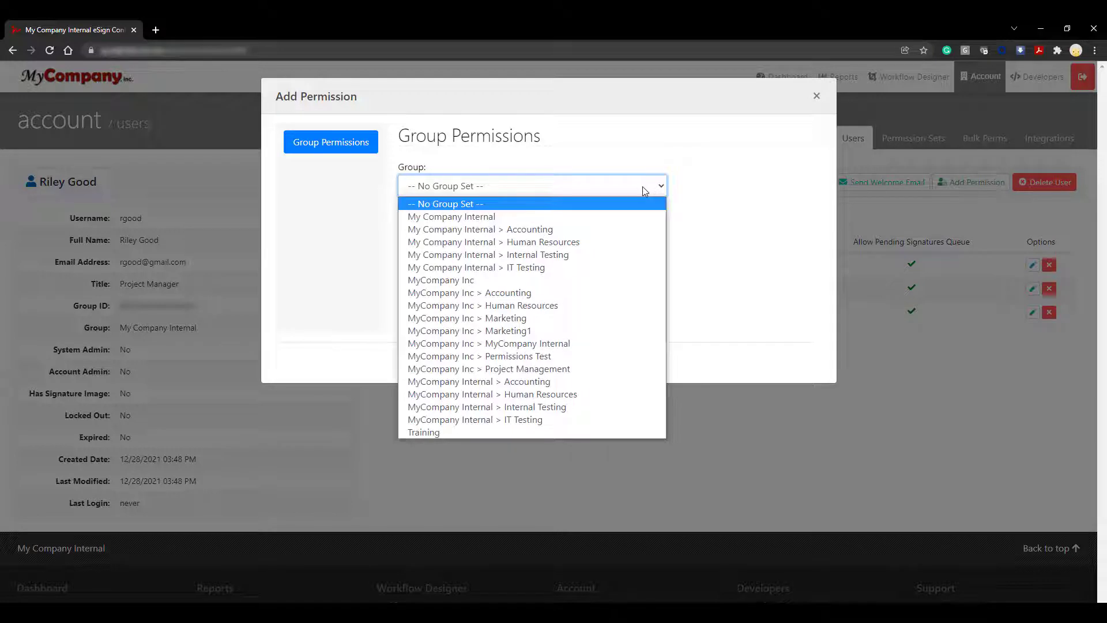
pyautogui.click(546, 292)
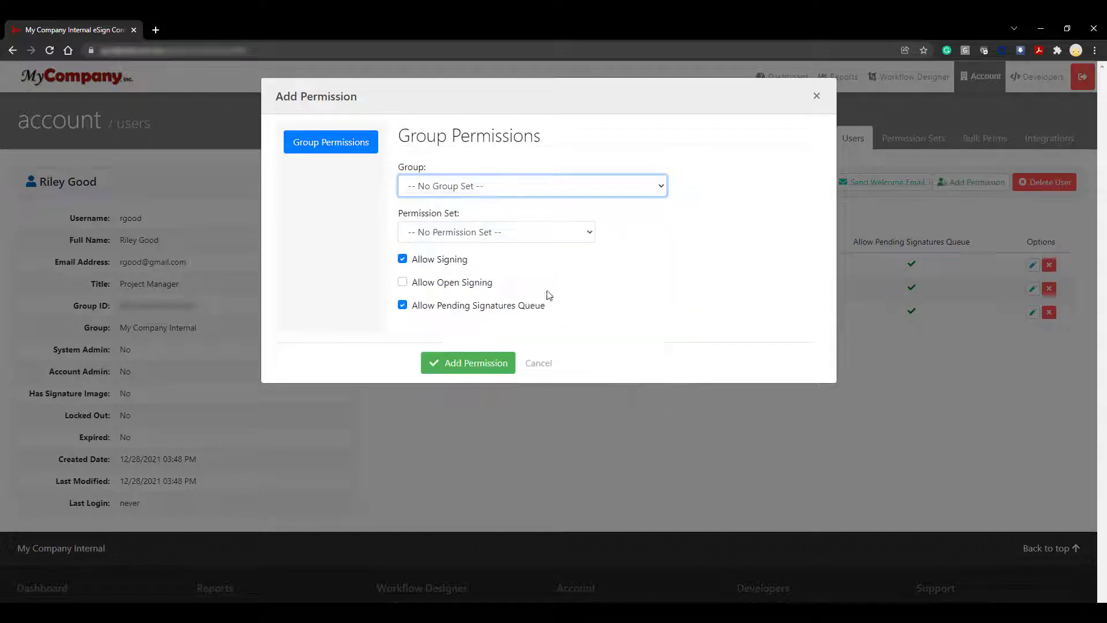
pyautogui.click(558, 233)
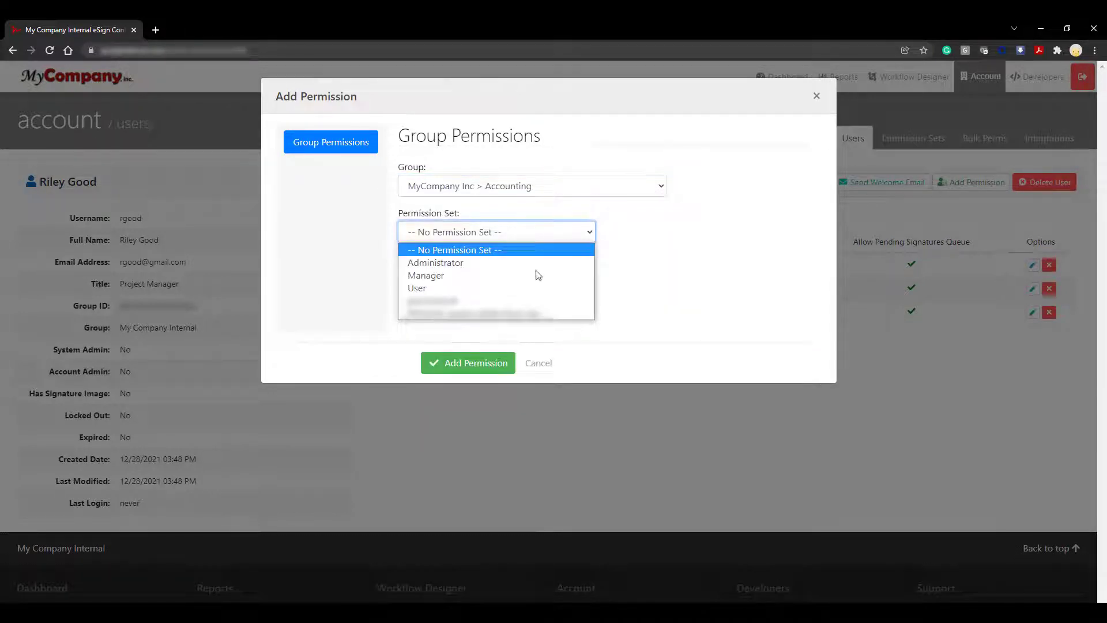
pyautogui.click(526, 288)
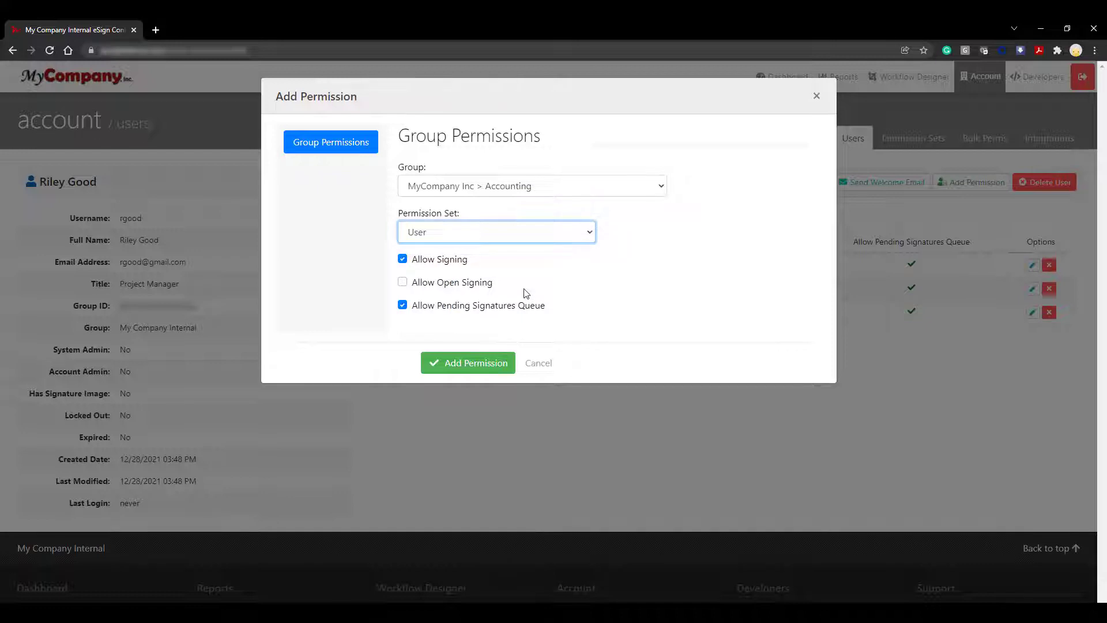
pyautogui.click(403, 305)
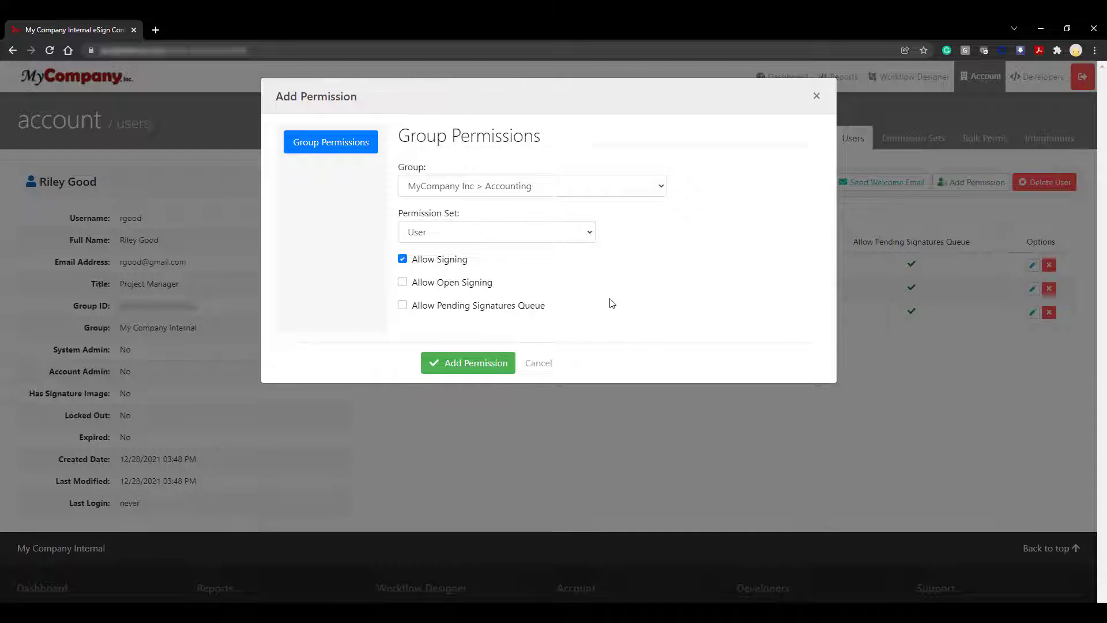
pyautogui.click(507, 370)
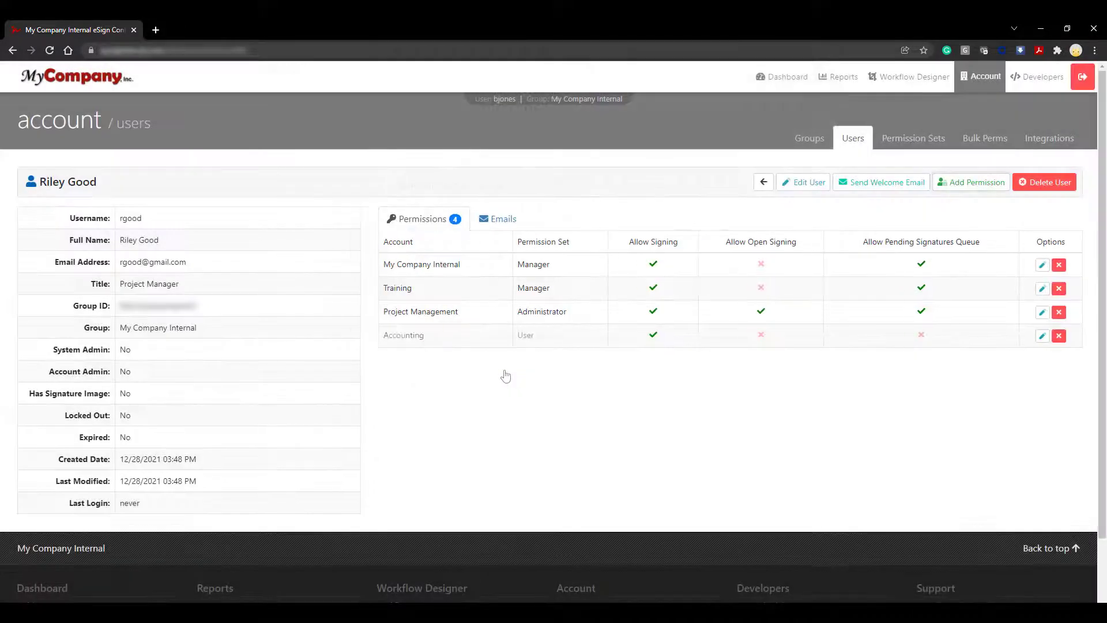
pyautogui.click(764, 182)
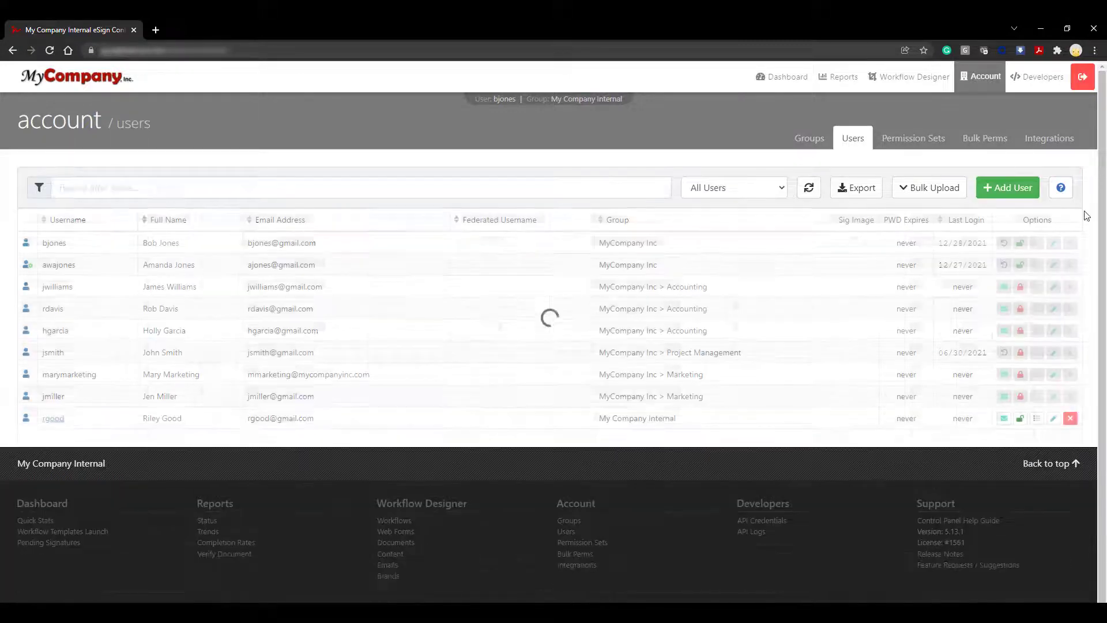
# Try Bulk Upload's Delete Users mode and Update option, then restore Insert Users and collapse it.
pyautogui.click(937, 188)
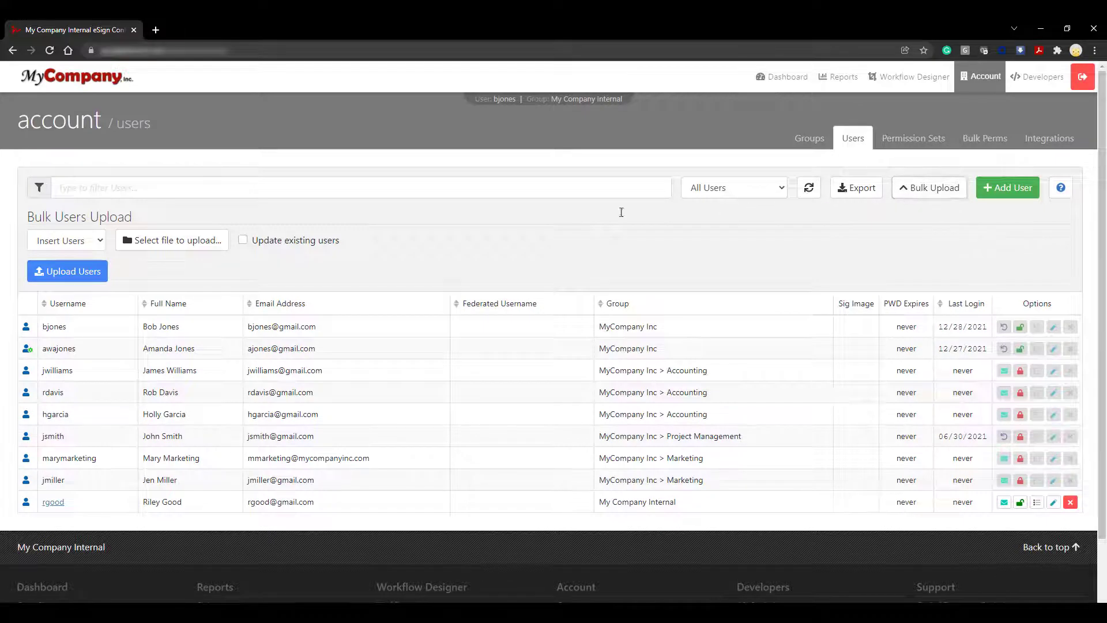
pyautogui.click(101, 245)
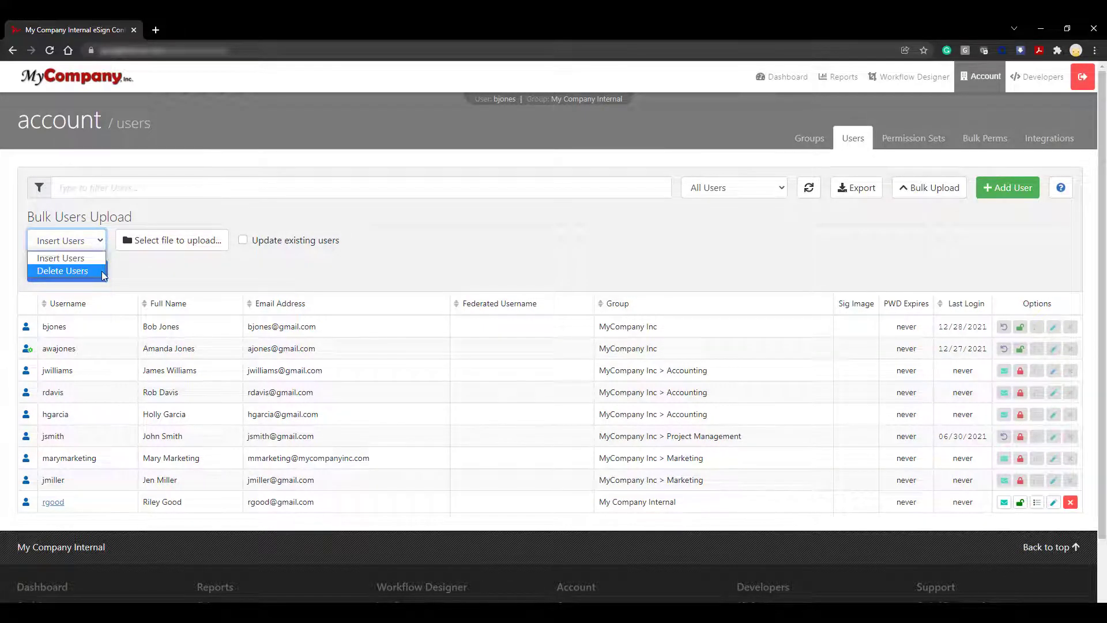
pyautogui.click(102, 270)
pyautogui.click(101, 243)
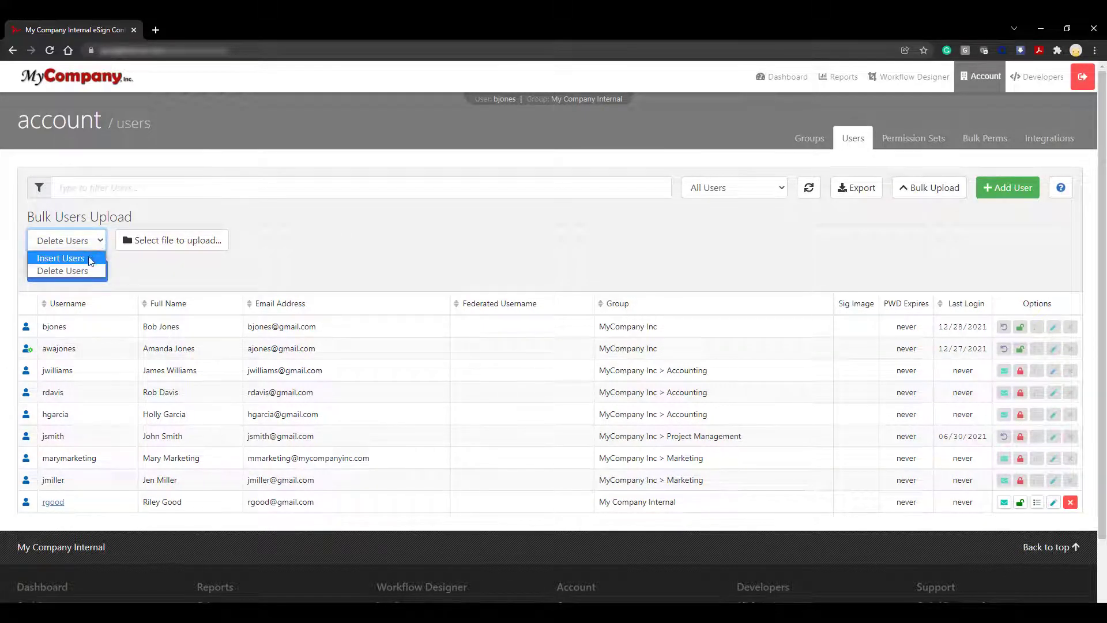
pyautogui.click(90, 255)
pyautogui.click(243, 241)
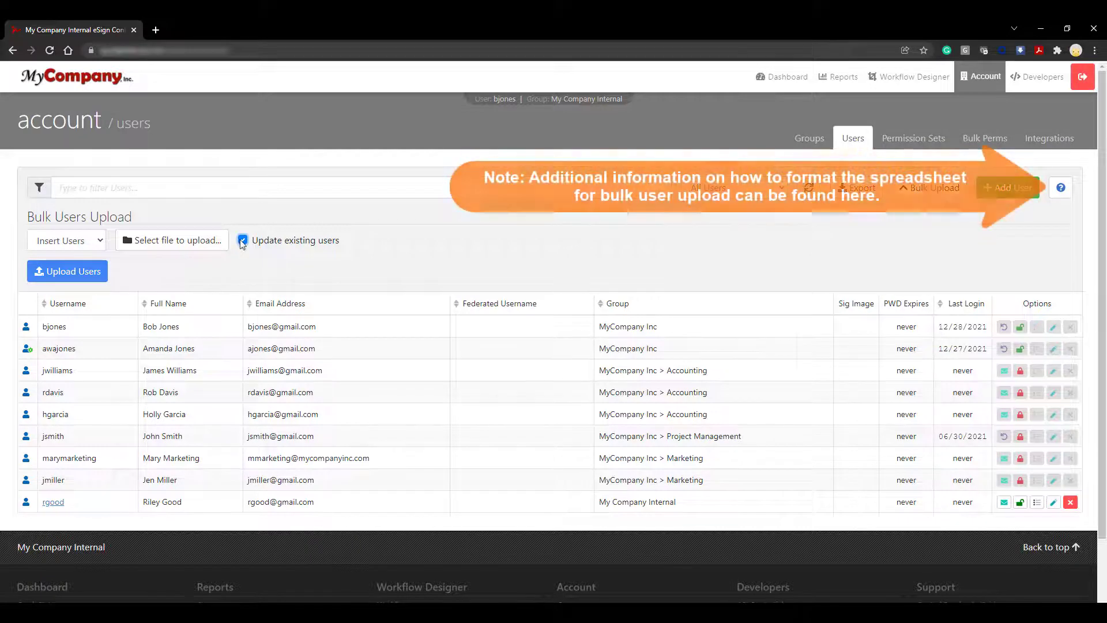
pyautogui.click(243, 242)
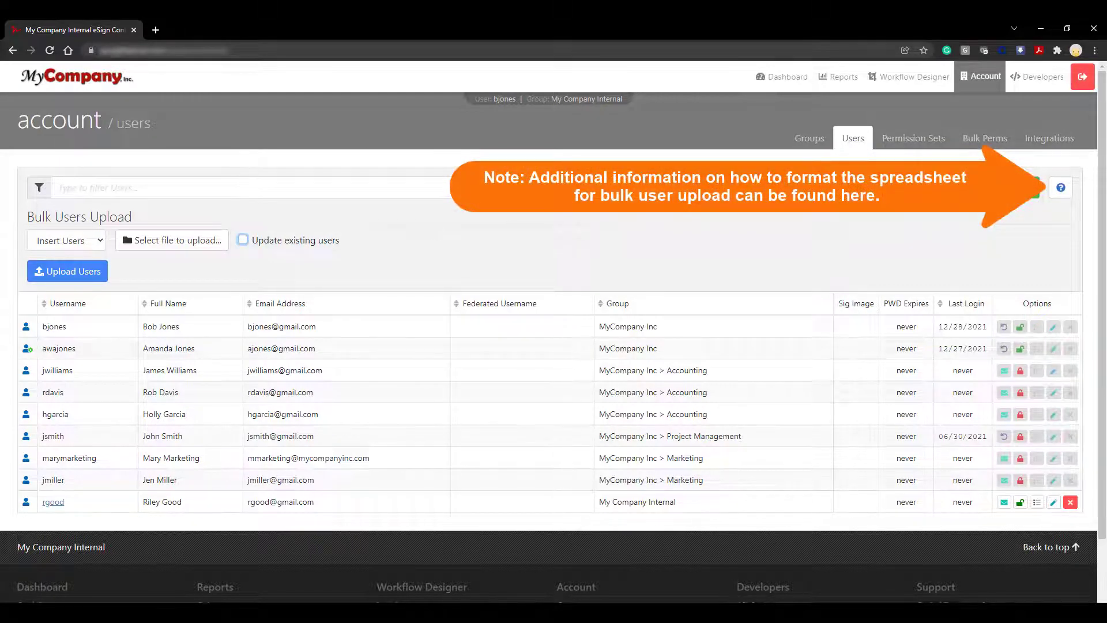
pyautogui.click(956, 193)
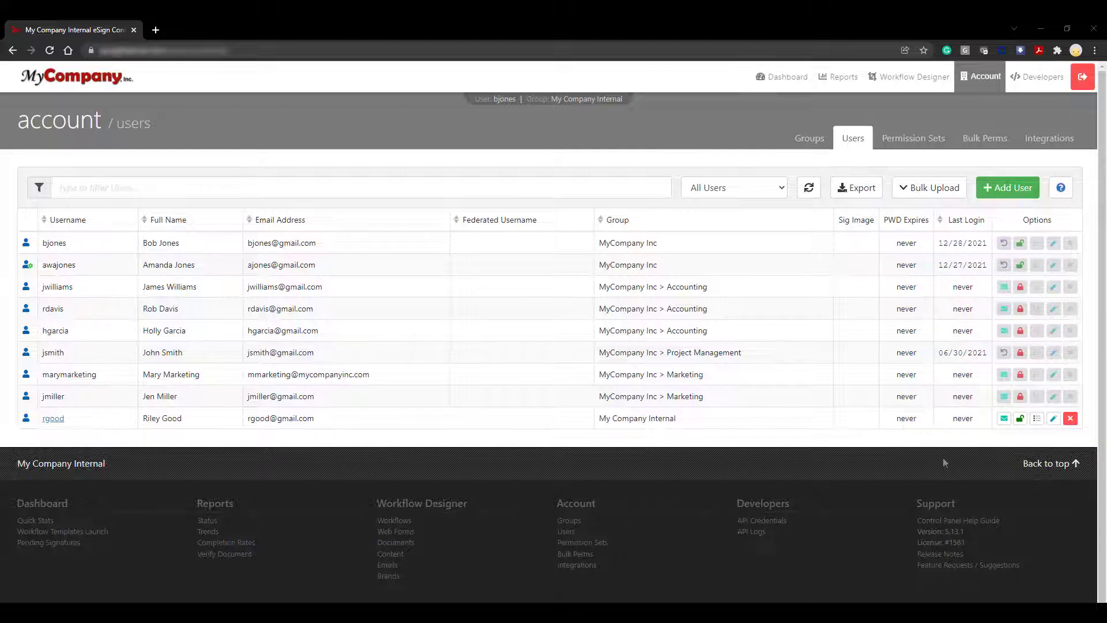
# Send the welcome email, then open the New User Setup Notification in Gmail and select the temporary password.
pyautogui.click(1005, 419)
pyautogui.click(758, 197)
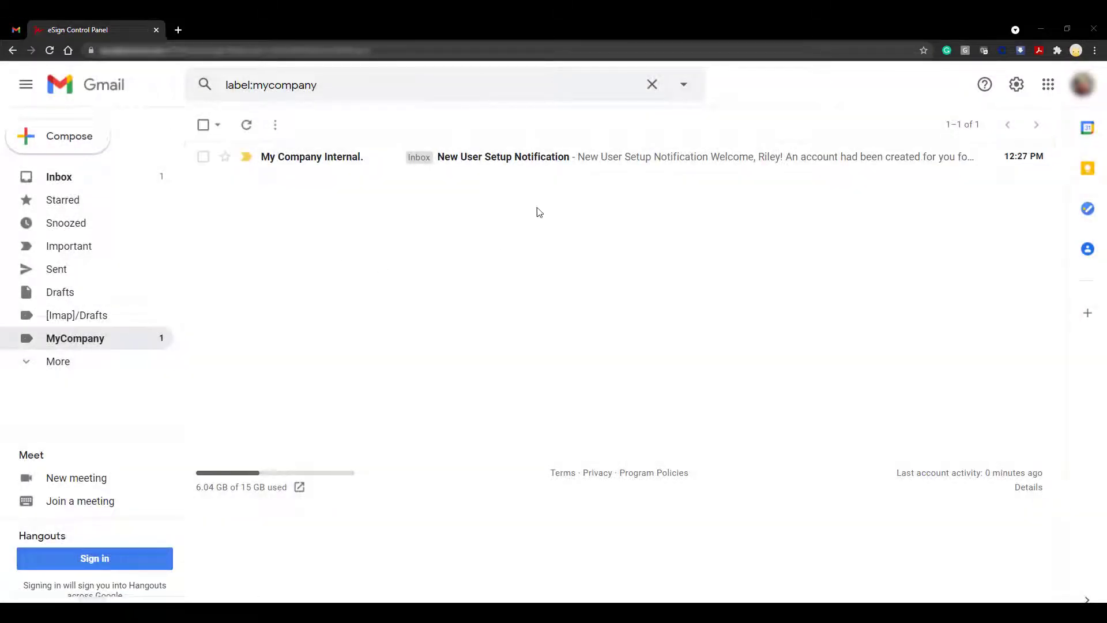
pyautogui.click(564, 171)
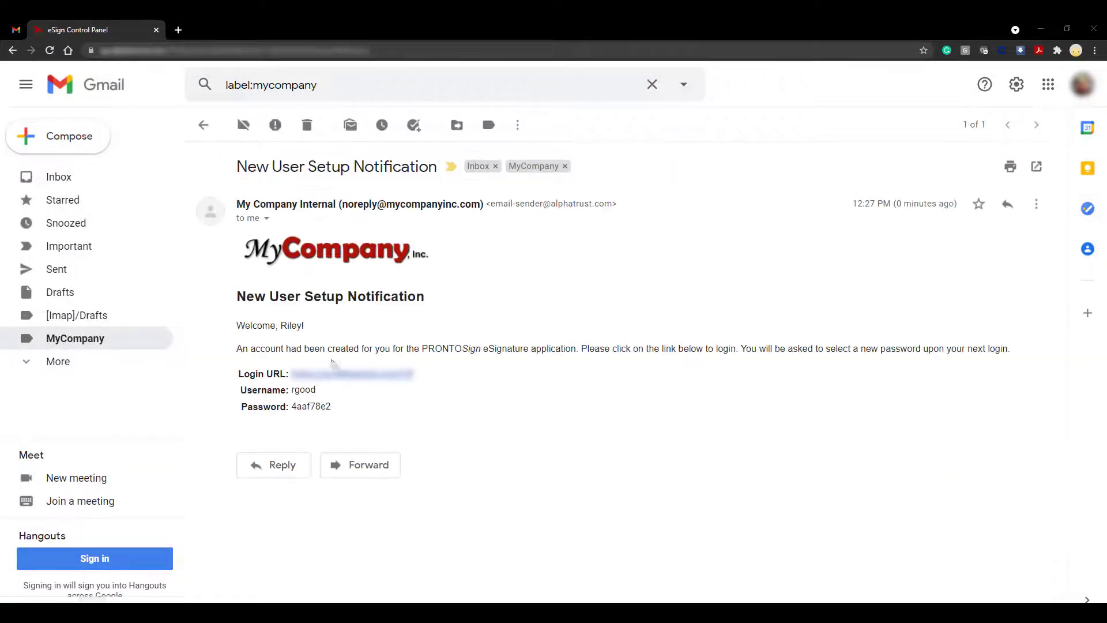
pyautogui.doubleClick(324, 406)
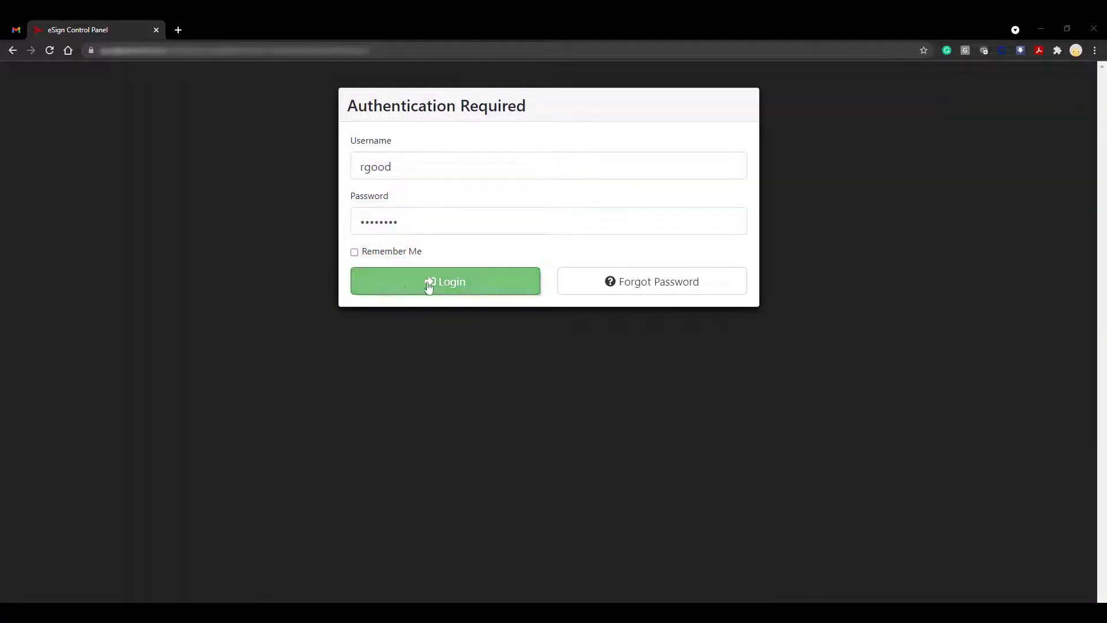
# Sign in with the temporary credentials and set a new 12-character password, entered twice.
pyautogui.click(457, 292)
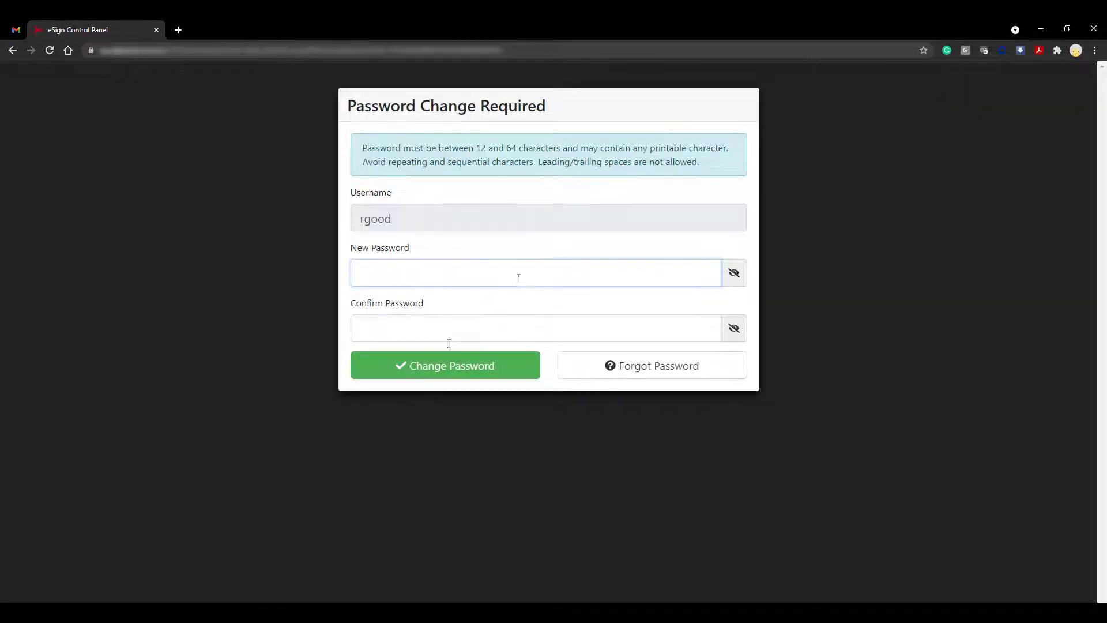
pyautogui.click(518, 278)
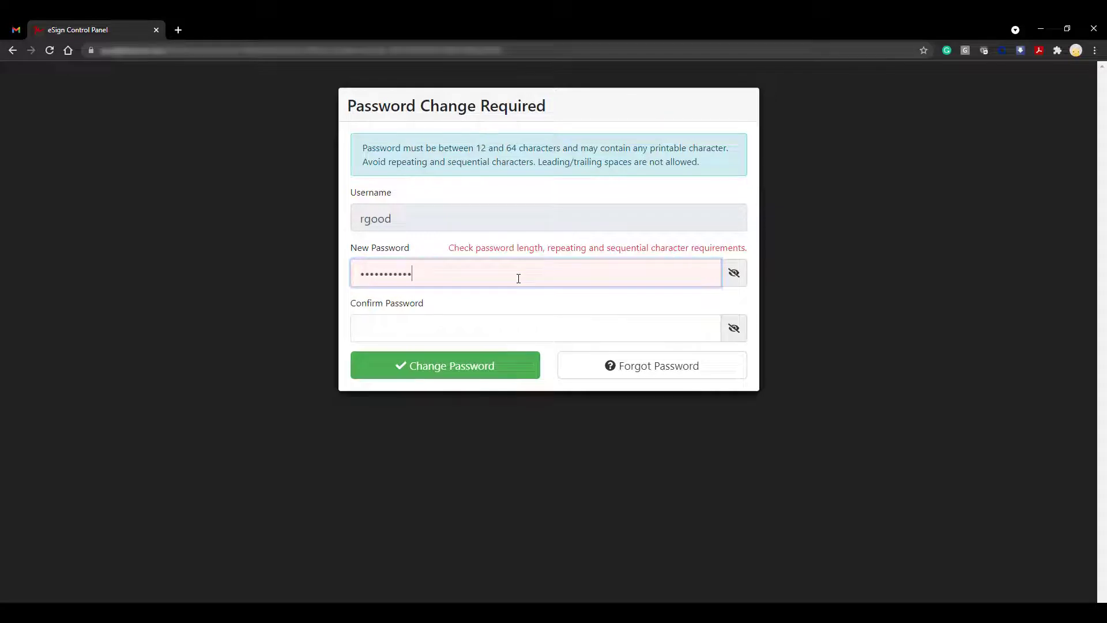
pyautogui.click(507, 331)
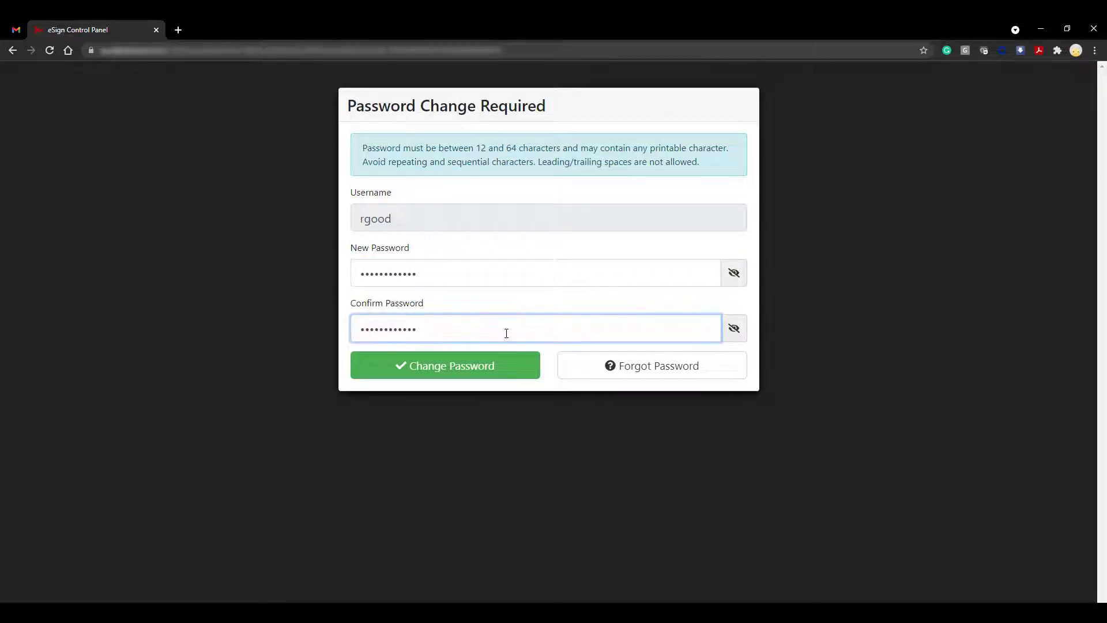
pyautogui.press('Return')
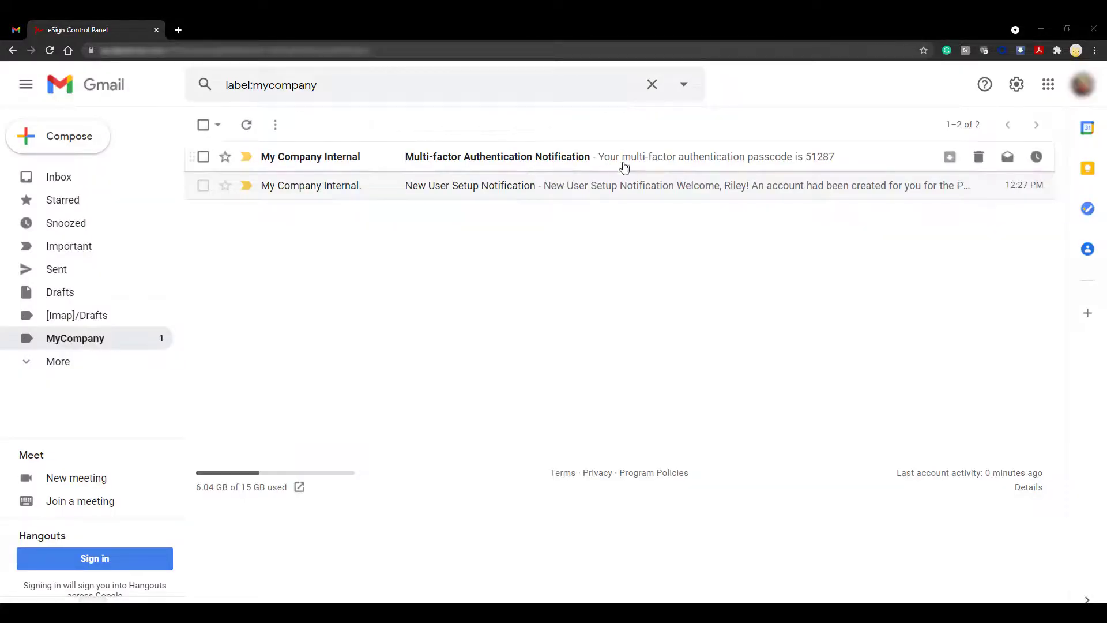
# Copy the passcode from the Multi-factor Authentication email in Gmail.
pyautogui.click(625, 168)
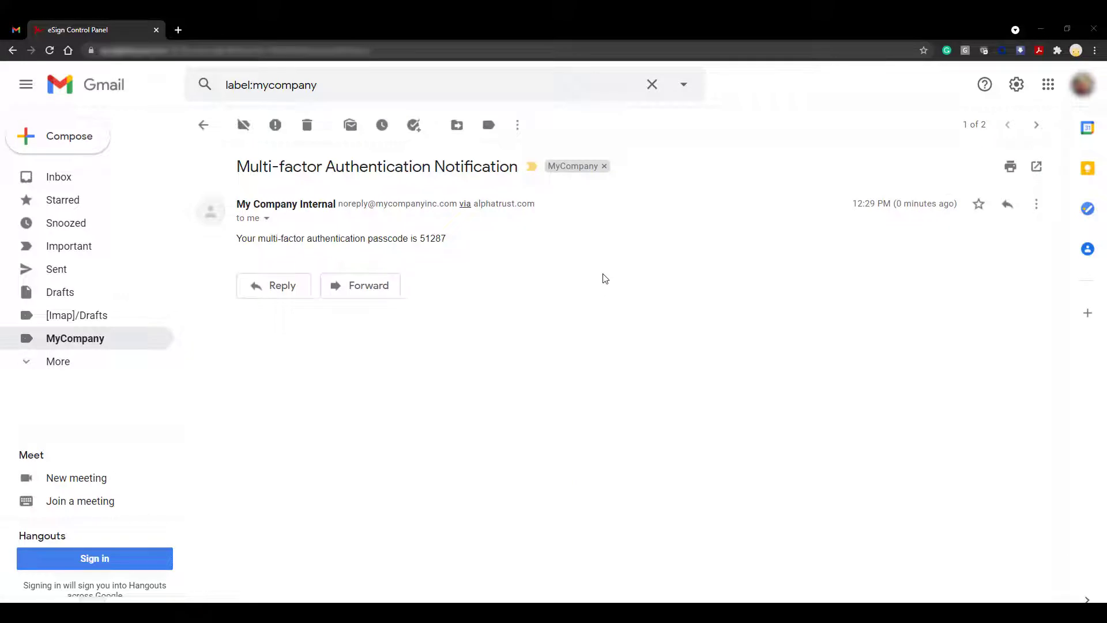
pyautogui.doubleClick(441, 239)
pyautogui.rightClick(432, 238)
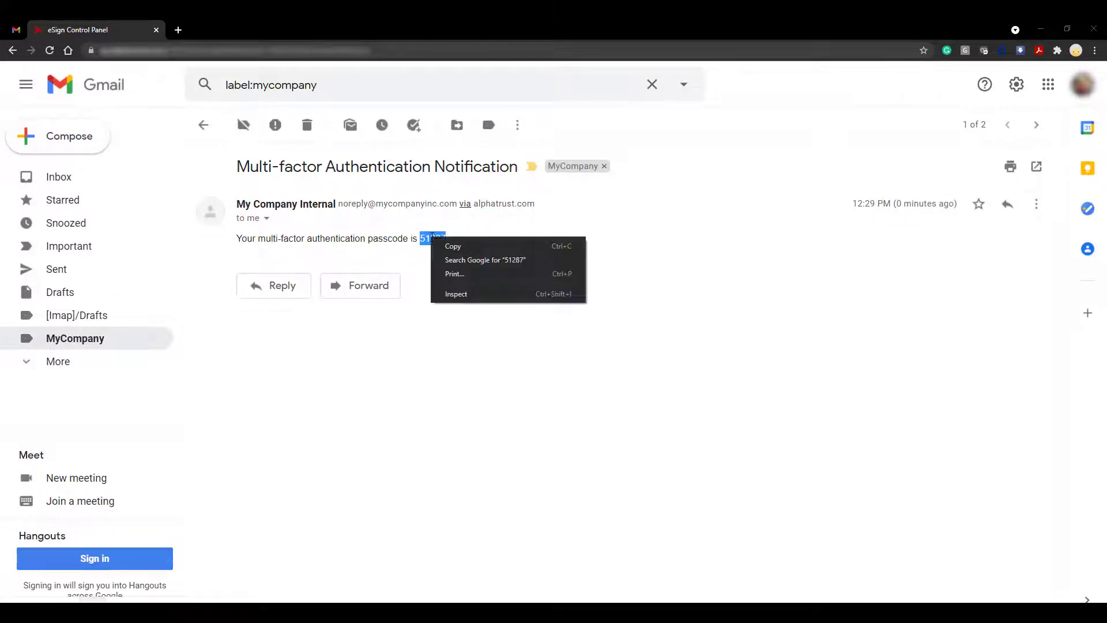
pyautogui.click(465, 250)
pyautogui.click(478, 293)
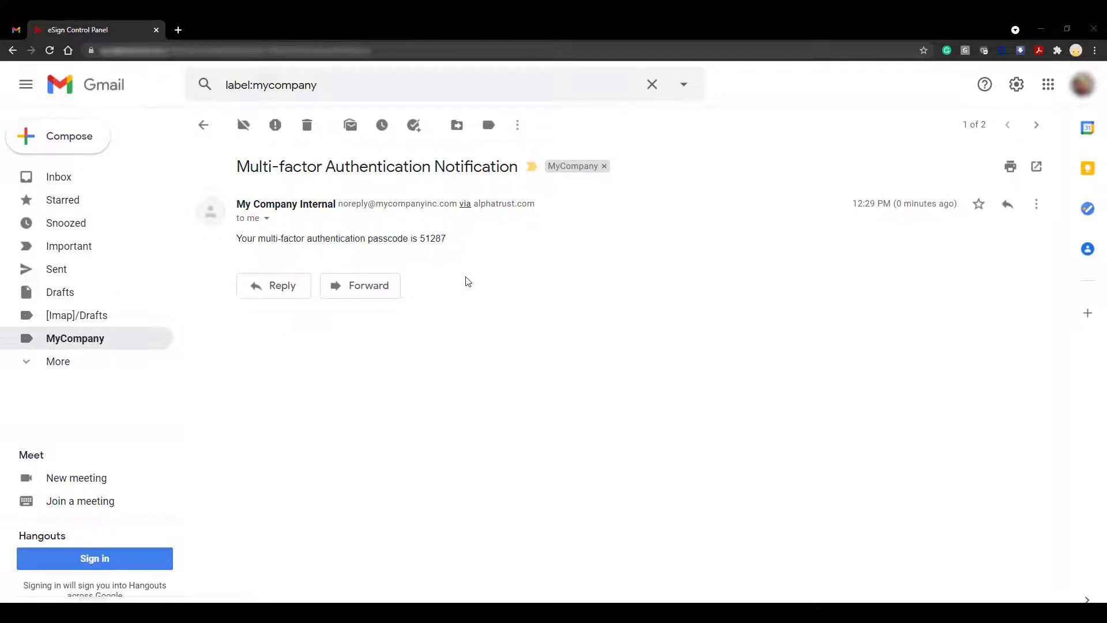
# Paste the passcode into the eSign Verification Code field and leave Remember this device unchecked.
pyautogui.hotkey('ctrl', 'Tab')
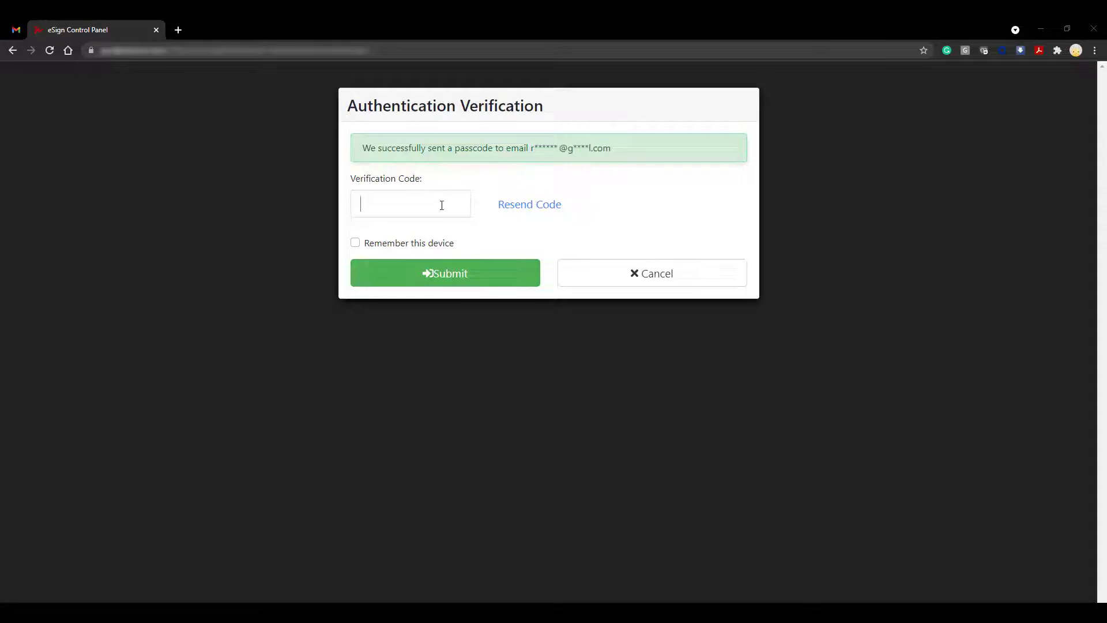
pyautogui.click(442, 206)
pyautogui.hotkey('ctrl', 'v')
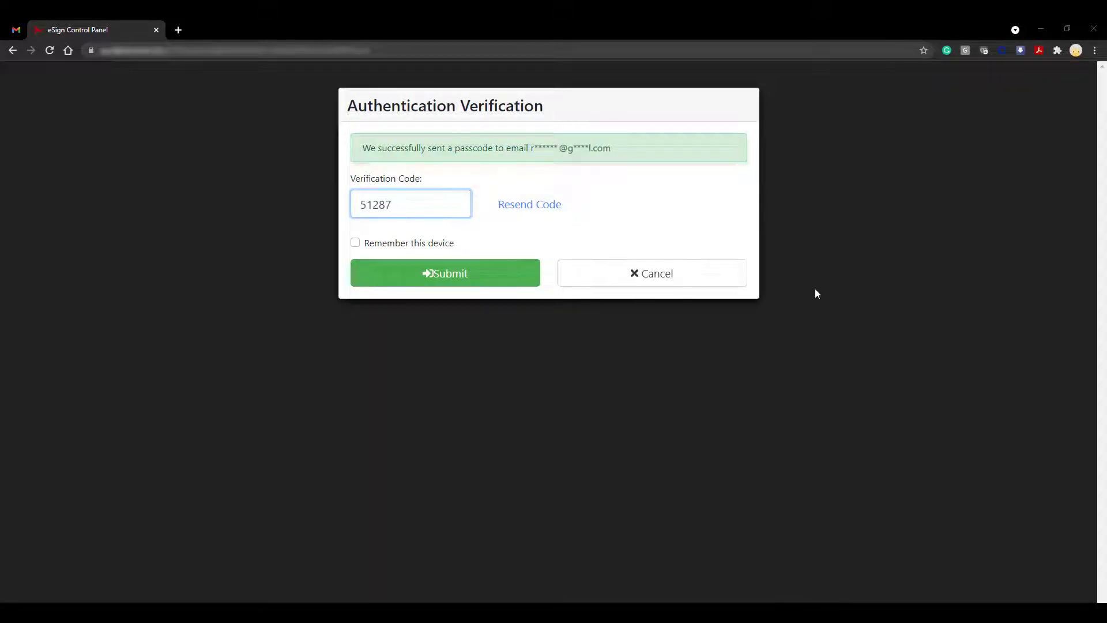
pyautogui.click(355, 243)
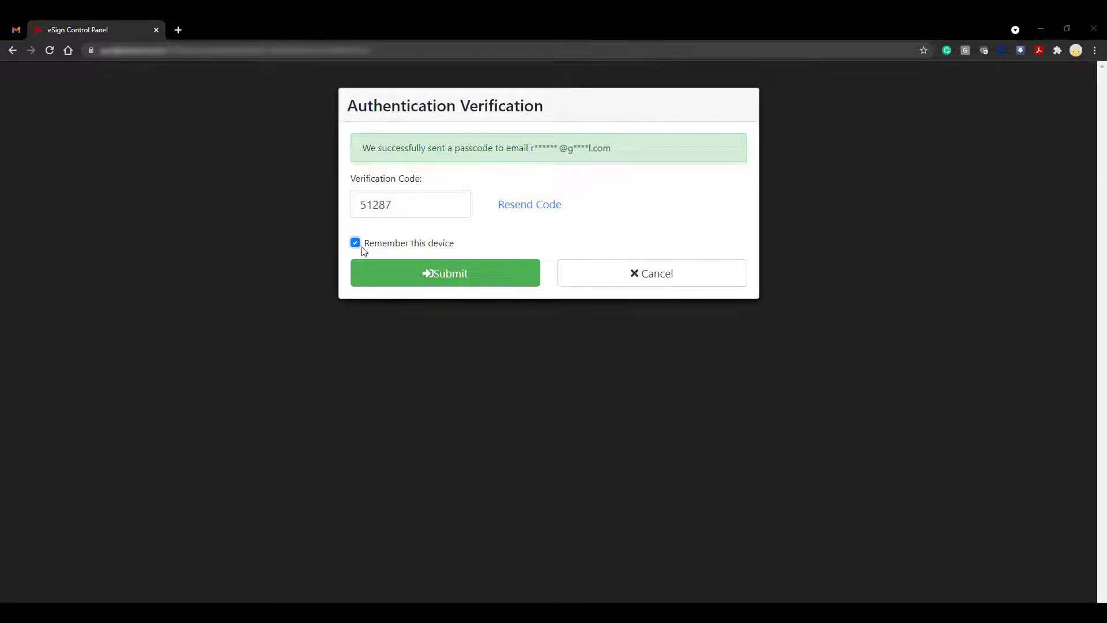
pyautogui.click(355, 243)
# Submit the verification code, then open the new user's detail page and view its Emails tab.
pyautogui.click(521, 282)
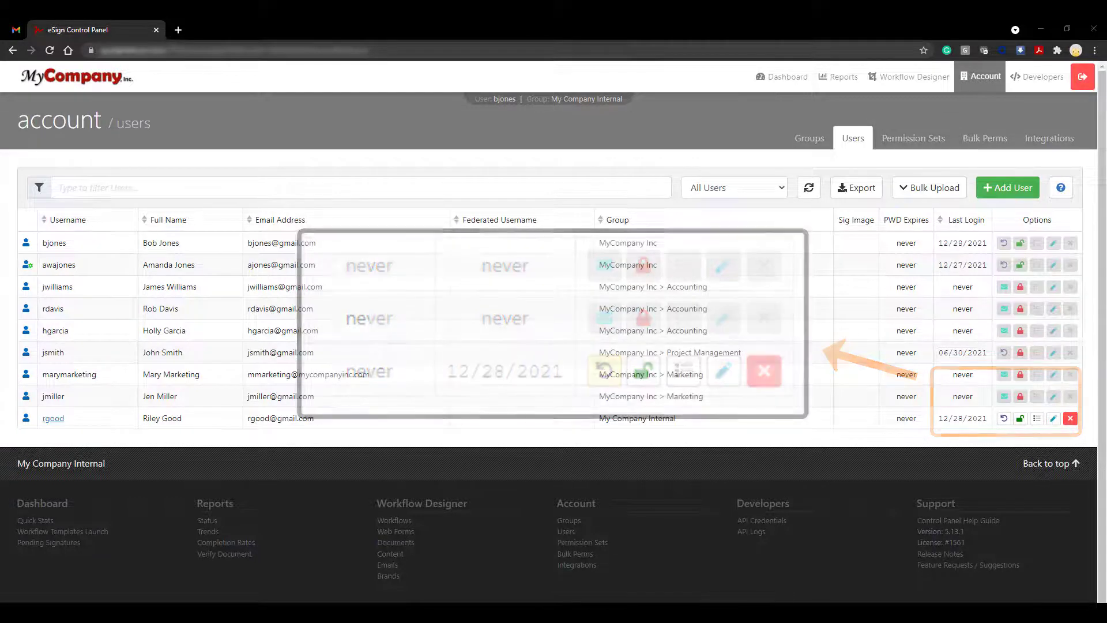
pyautogui.click(56, 419)
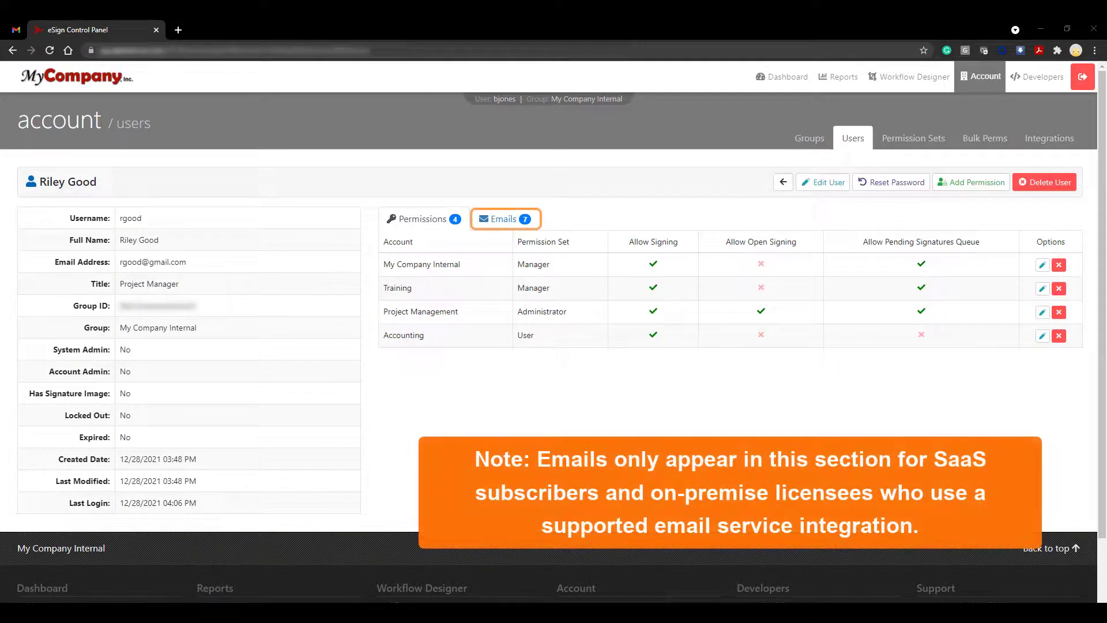
pyautogui.click(504, 219)
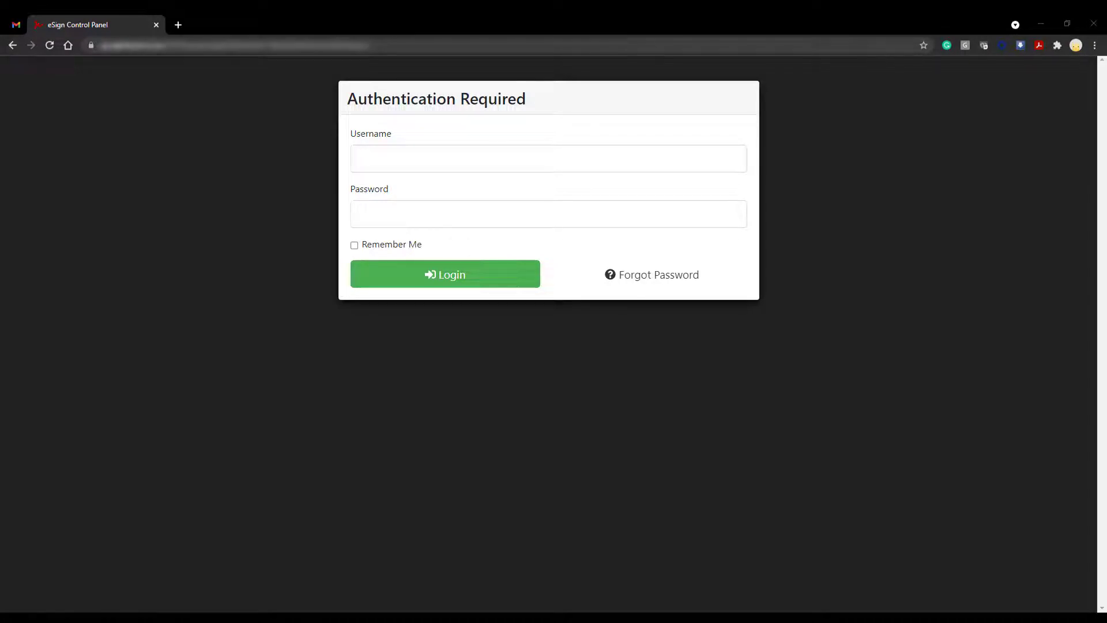
# Request a password reset with the new user's username and email, then open the Password Reset Notification.
pyautogui.click(685, 280)
pyautogui.click(464, 203)
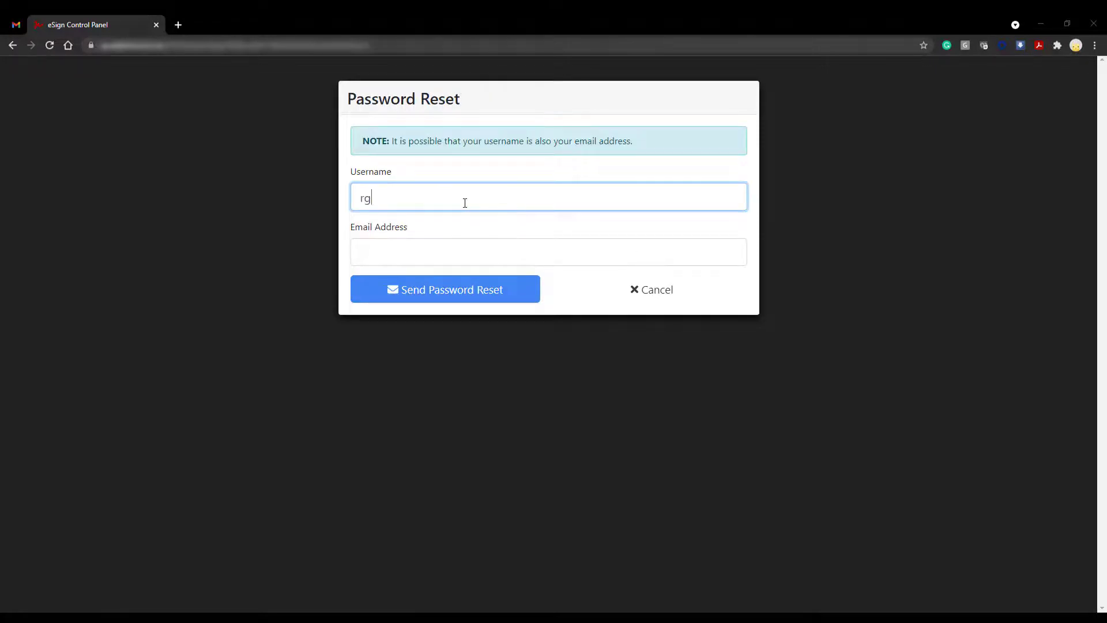
pyautogui.click(460, 248)
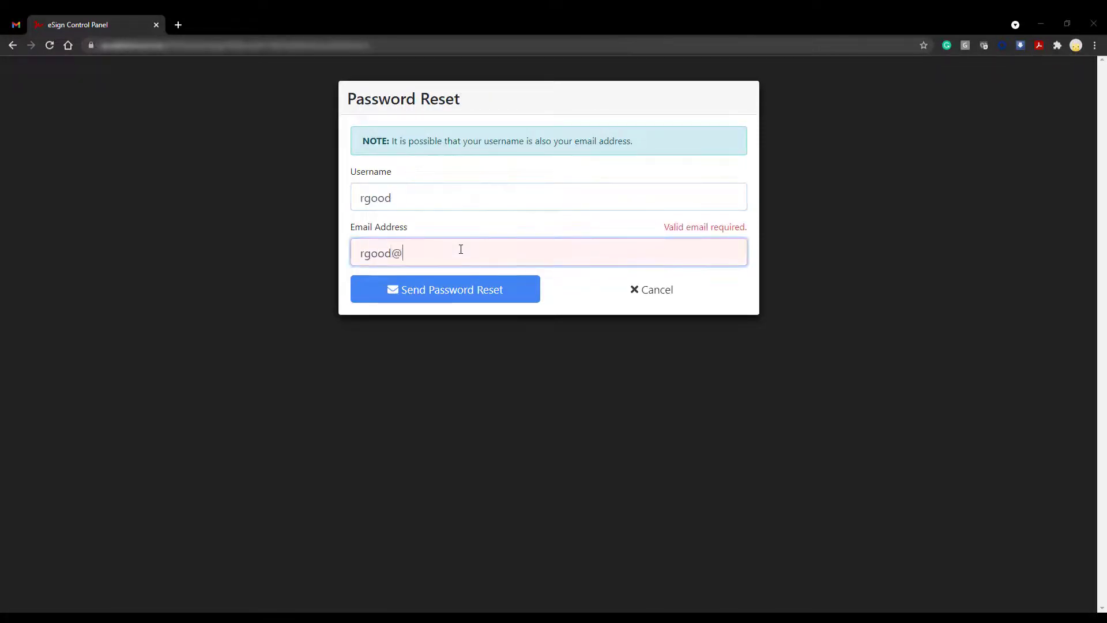
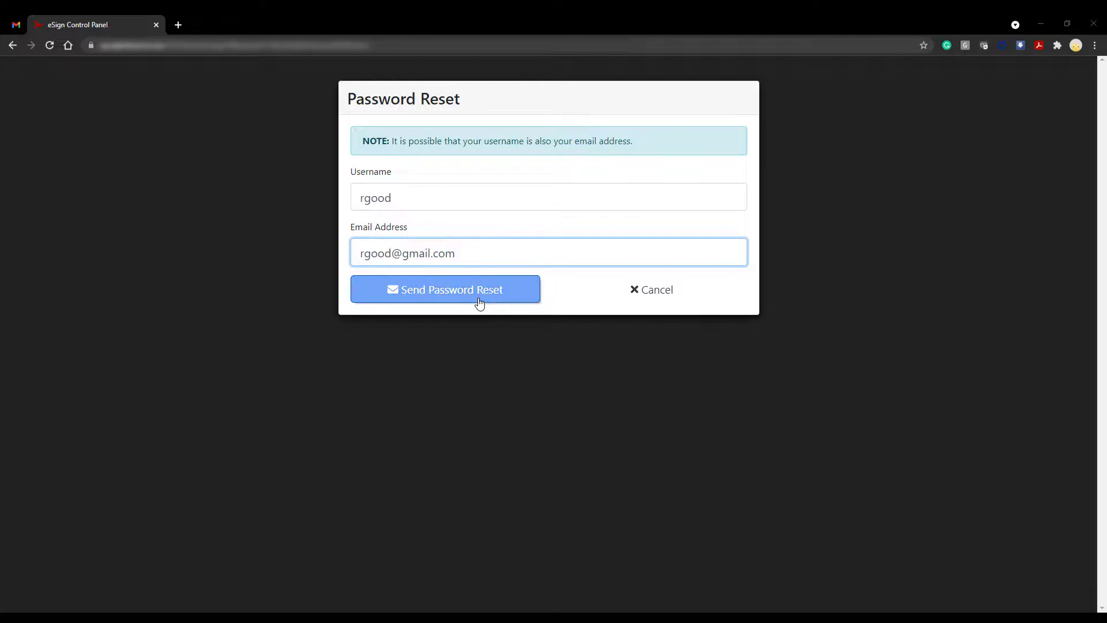
pyautogui.click(479, 294)
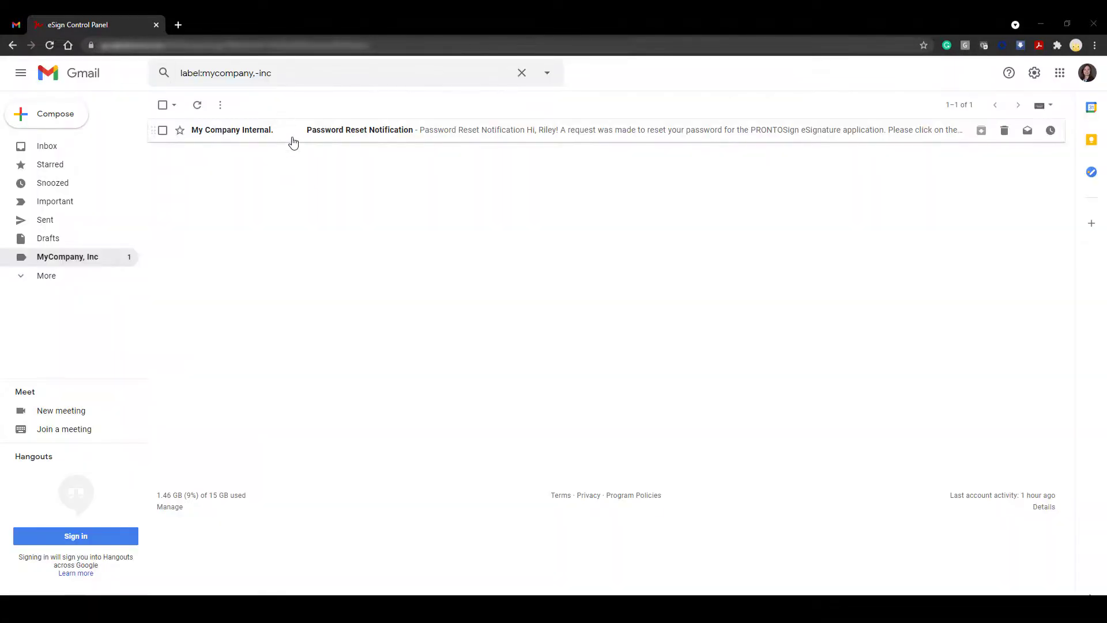
pyautogui.click(290, 137)
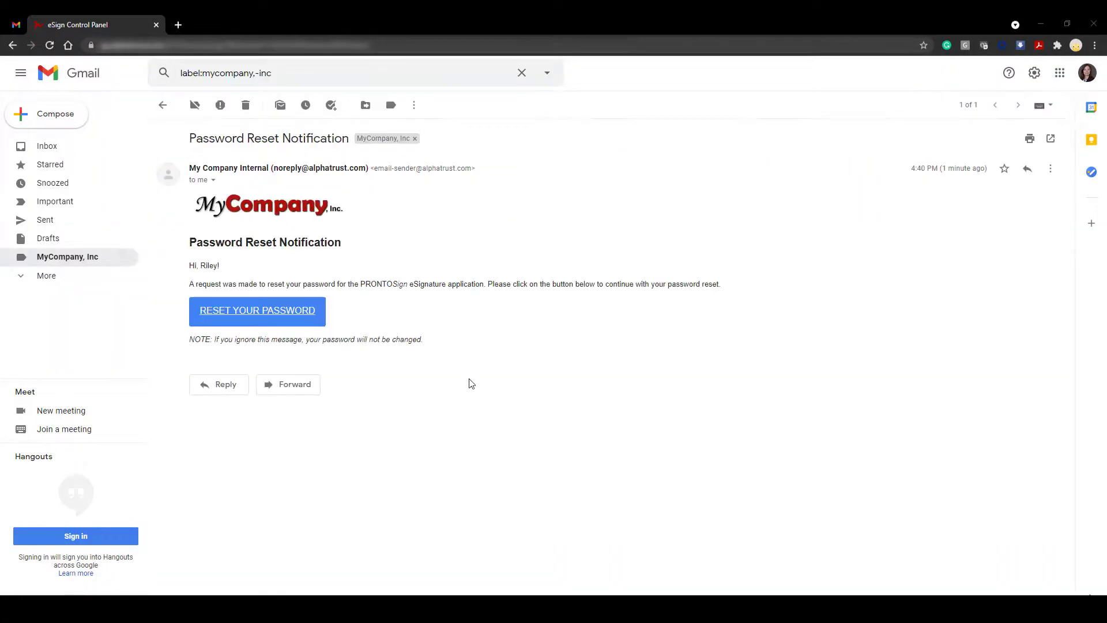
# Set and confirm a new 8-character password via the reset link, then go back to login.
pyautogui.click(286, 320)
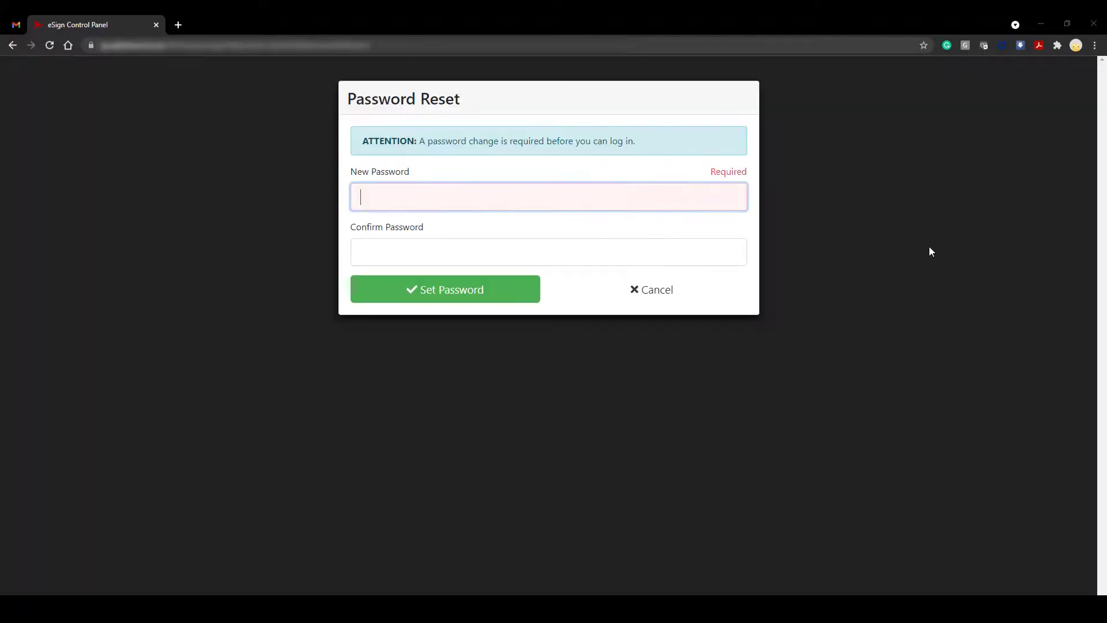
pyautogui.write('••••••••')
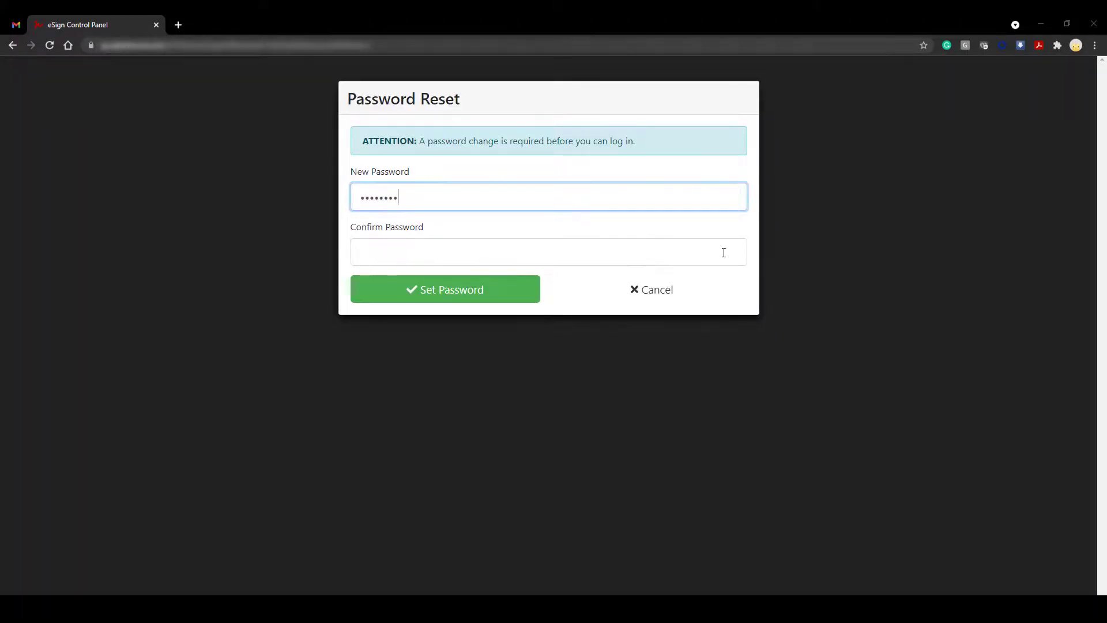
pyautogui.click(709, 249)
pyautogui.write('••••••••')
pyautogui.press('Return')
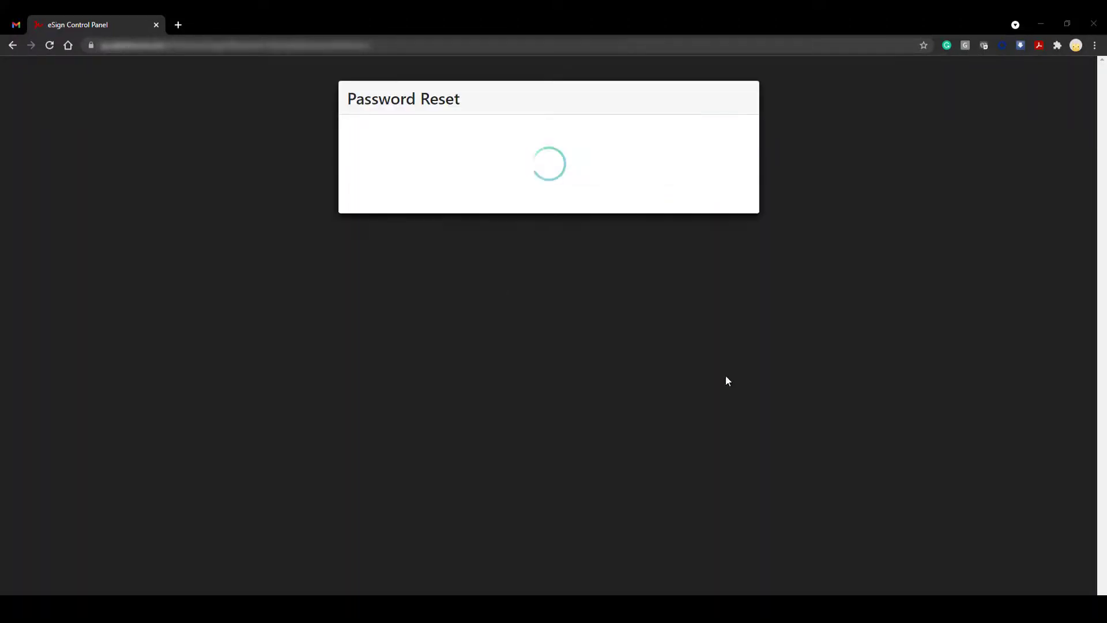
pyautogui.click(365, 190)
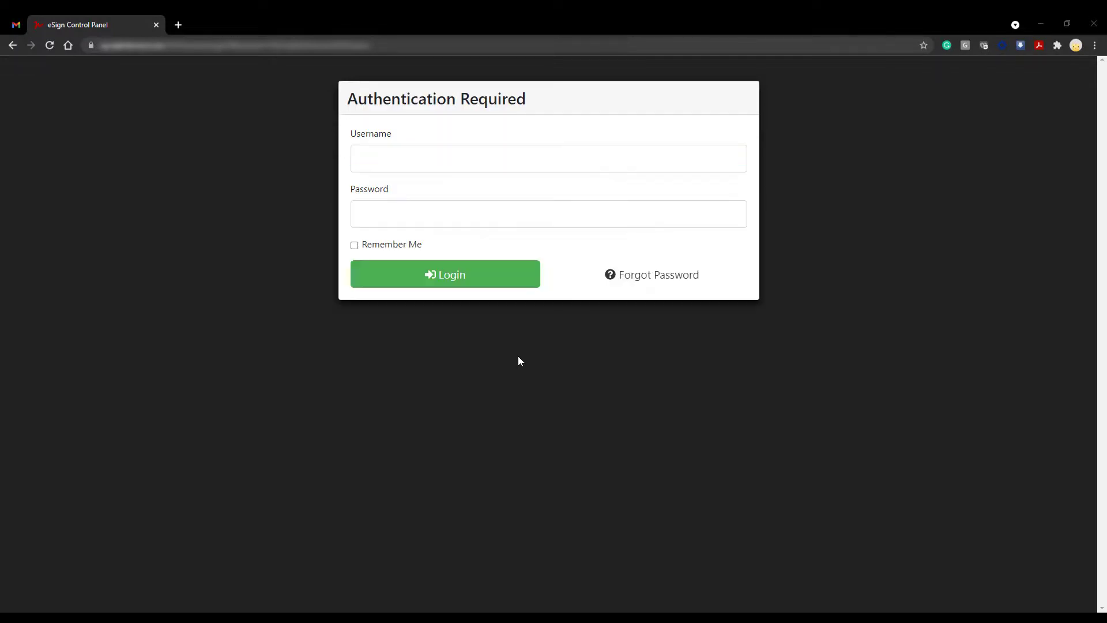